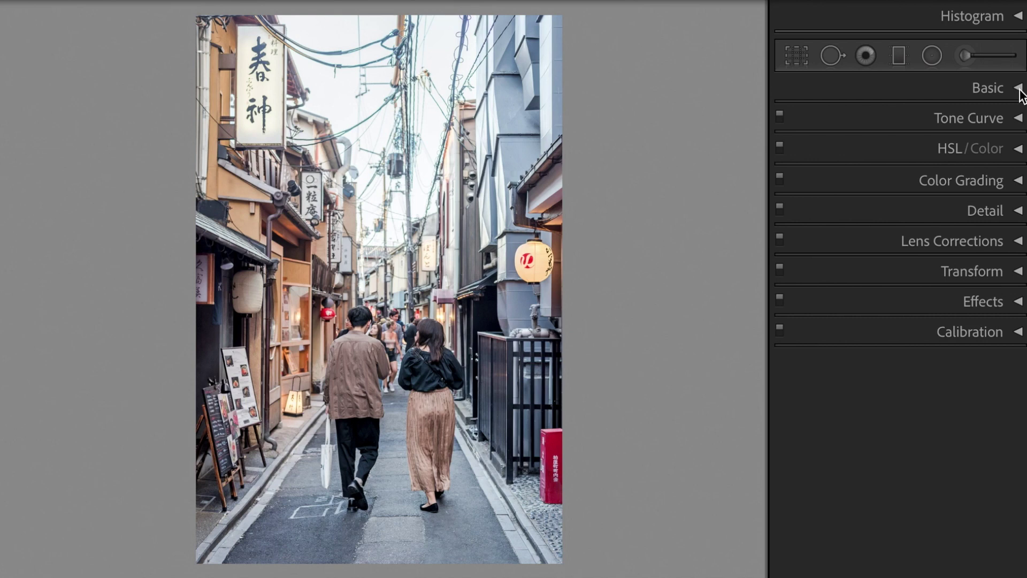
- In Basic, set Tint +25, Highlights −45, Shadows +50, Whites −45 and Blacks +25
left_click(1019, 89)
left_click(996, 226)
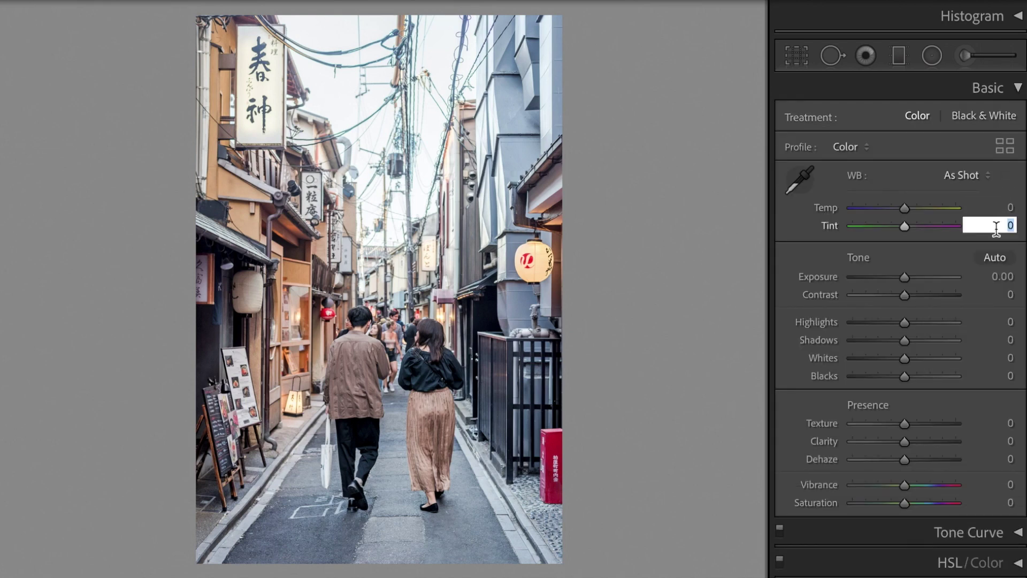
type("25")
key("Return")
key("Tab")
key("Tab")
key("Tab")
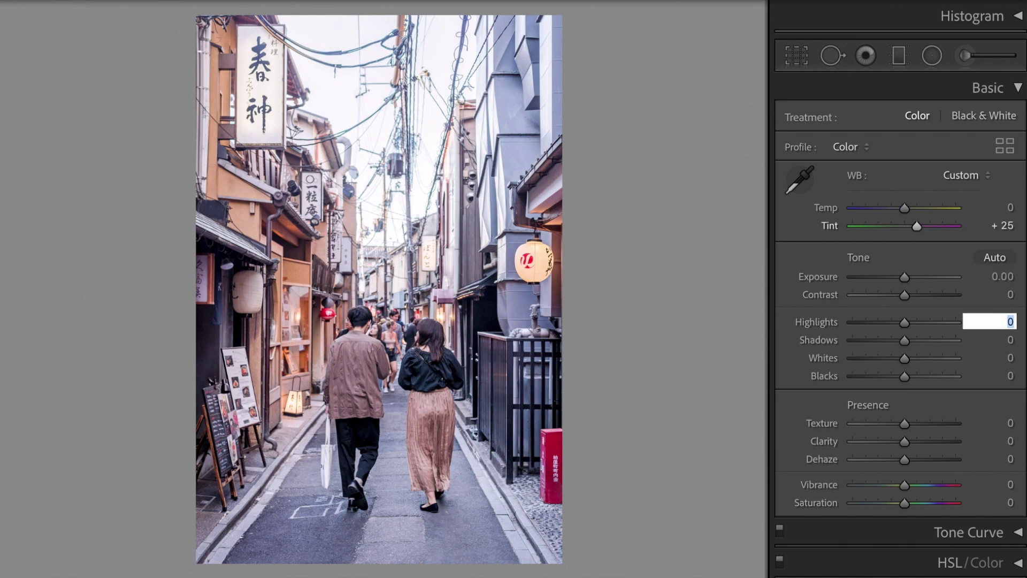
type("-45")
key("Return")
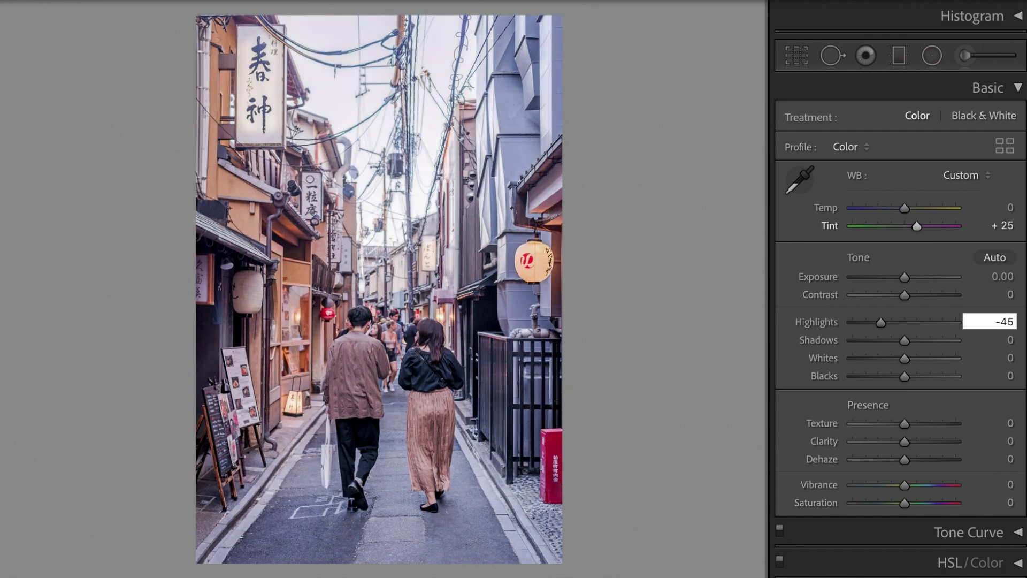
key("Tab")
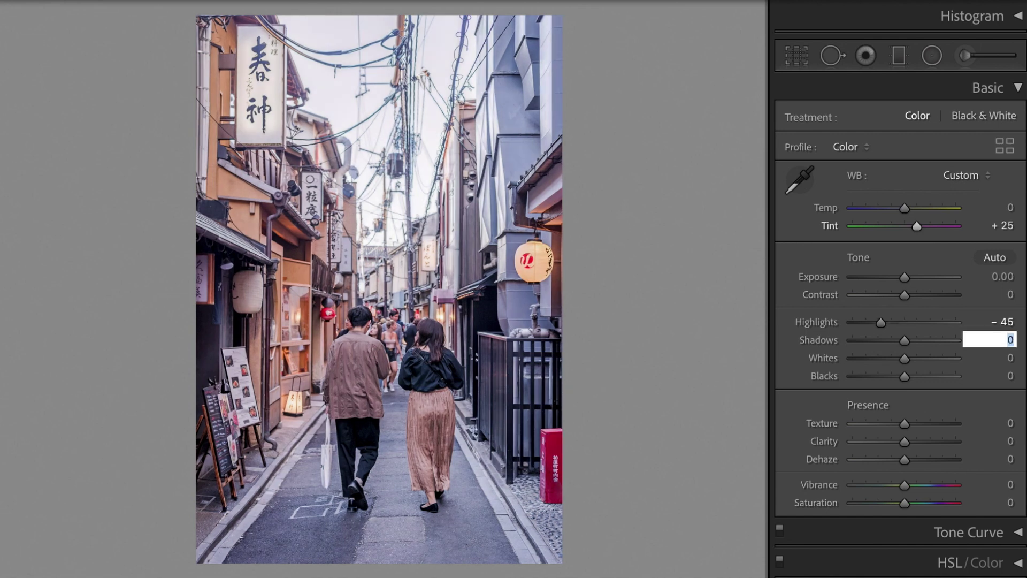
type("50")
key("Return")
key("Tab")
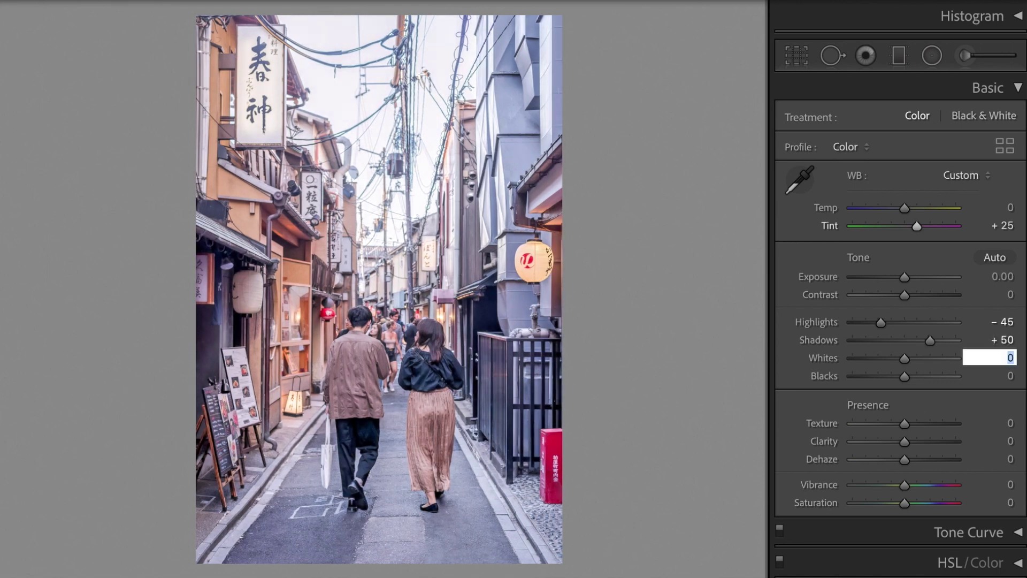
type("-45")
key("Return")
key("Tab")
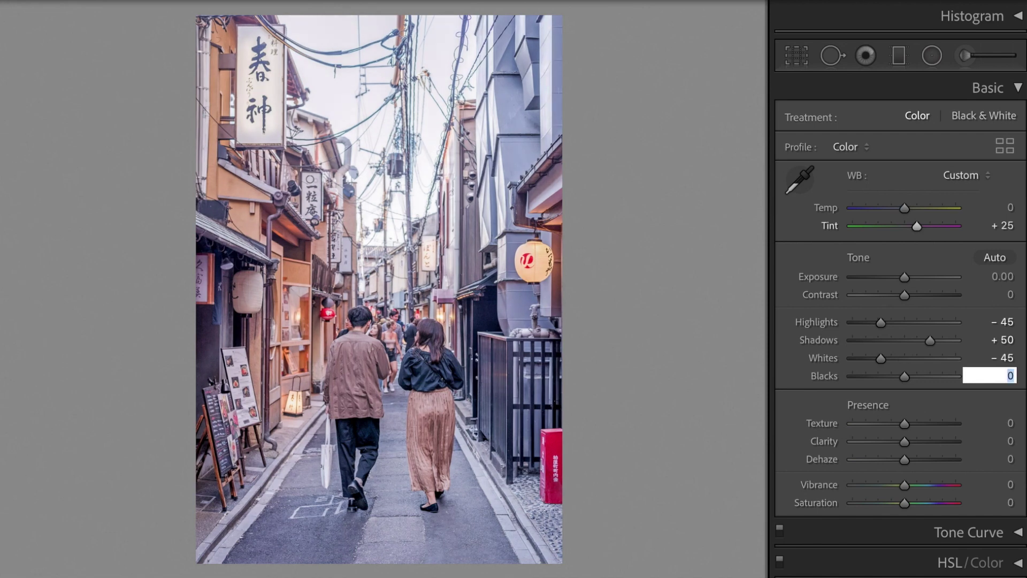
type("25")
key("Tab")
- Set Clarity −20, Dehaze +50, Vibrance +60 and Saturation +40
key("Tab")
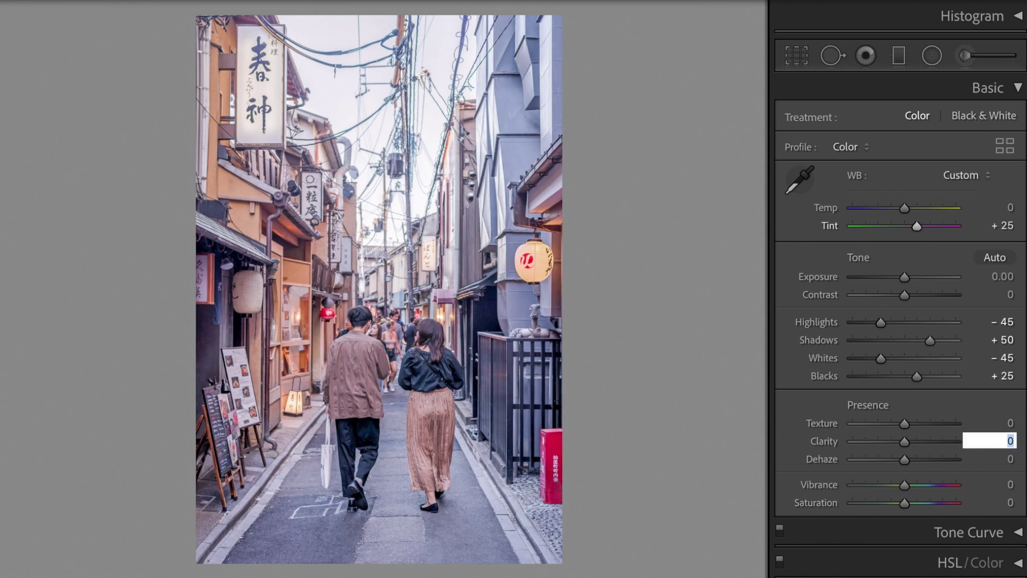
type("-20")
key("Tab")
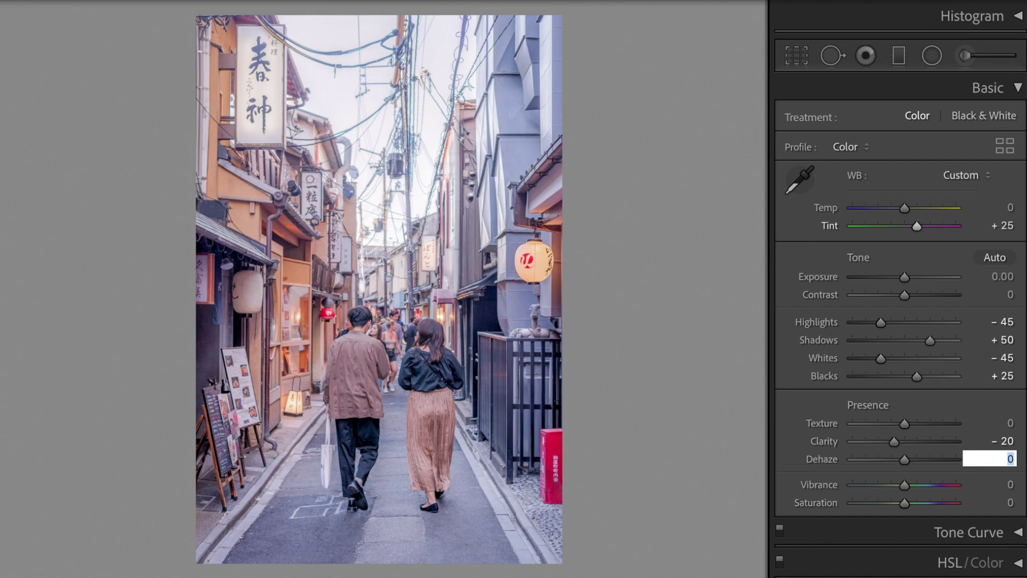
type("50")
key("Tab")
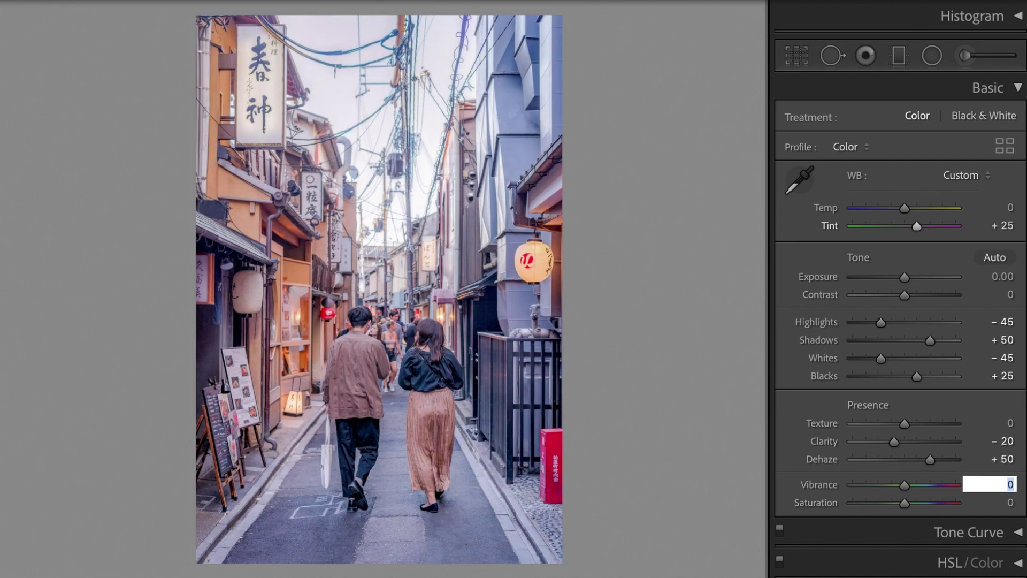
type("60")
key("Tab")
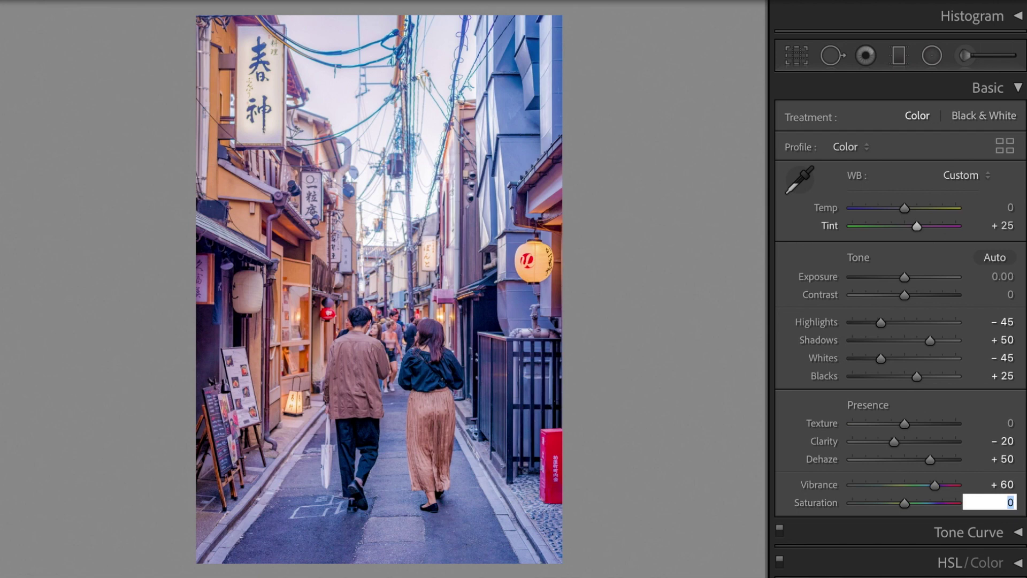
type("40")
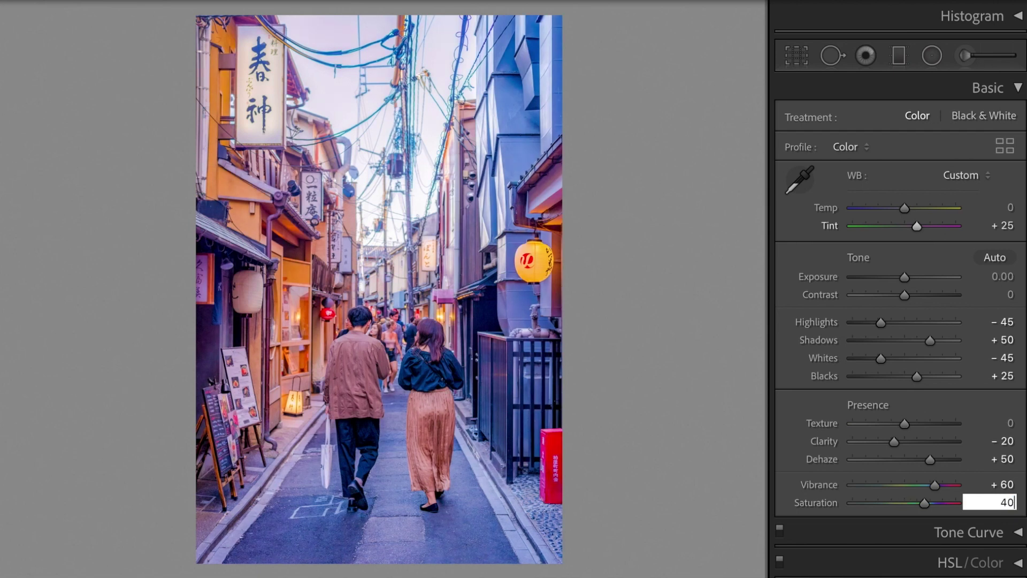
key("Return")
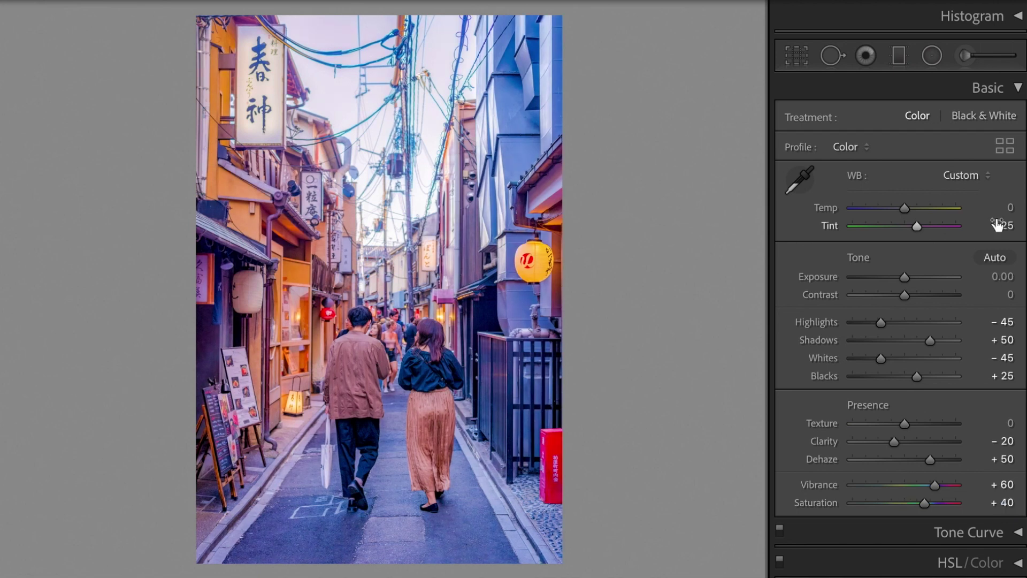
left_click(1019, 89)
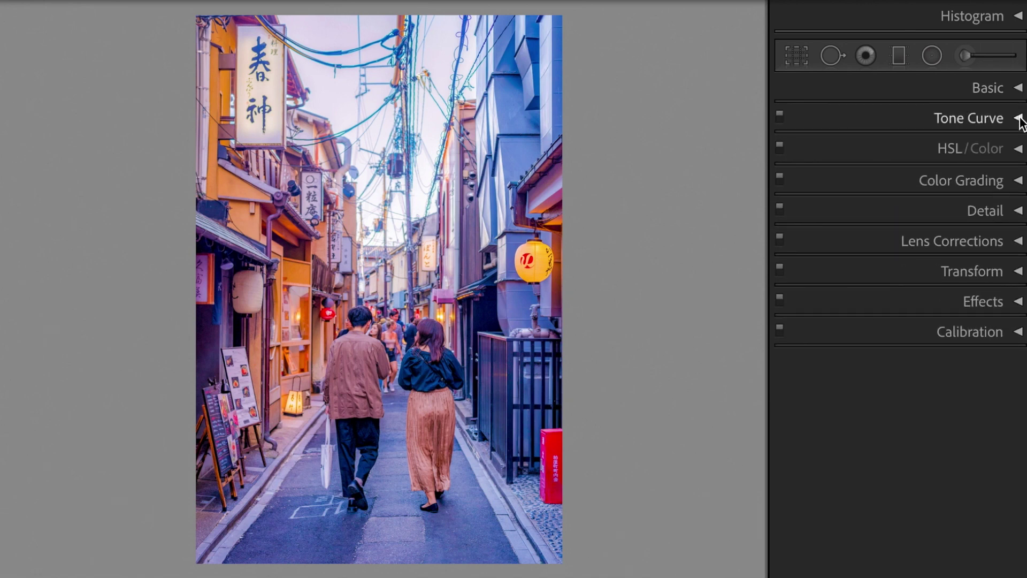
- Move the tone curve black point to 8/0 and add a shadow point at 65/56
left_click(1019, 118)
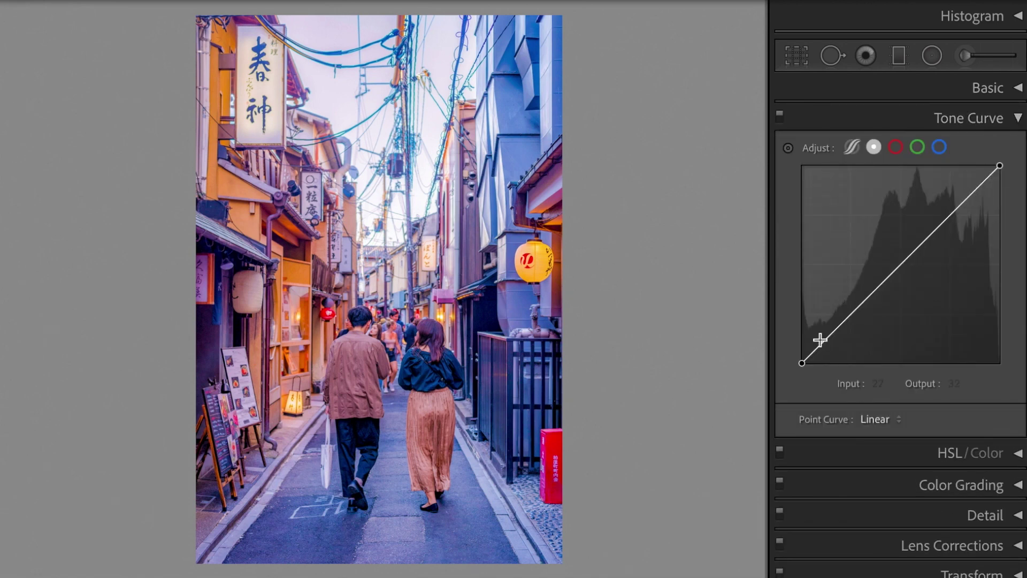
left_click_drag(802, 364, 804, 363)
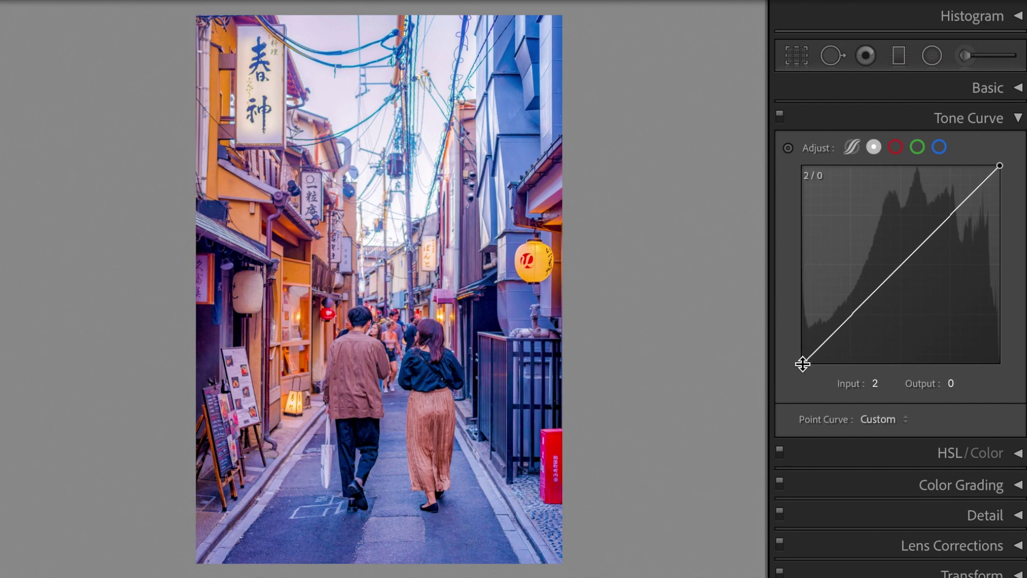
left_click(882, 382)
type("8")
key("Tab")
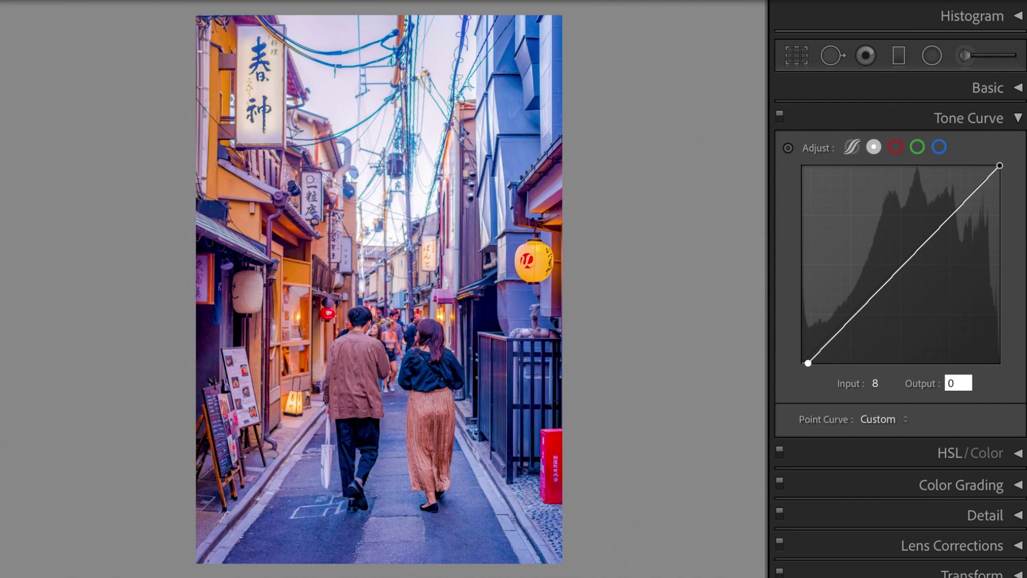
key("Return")
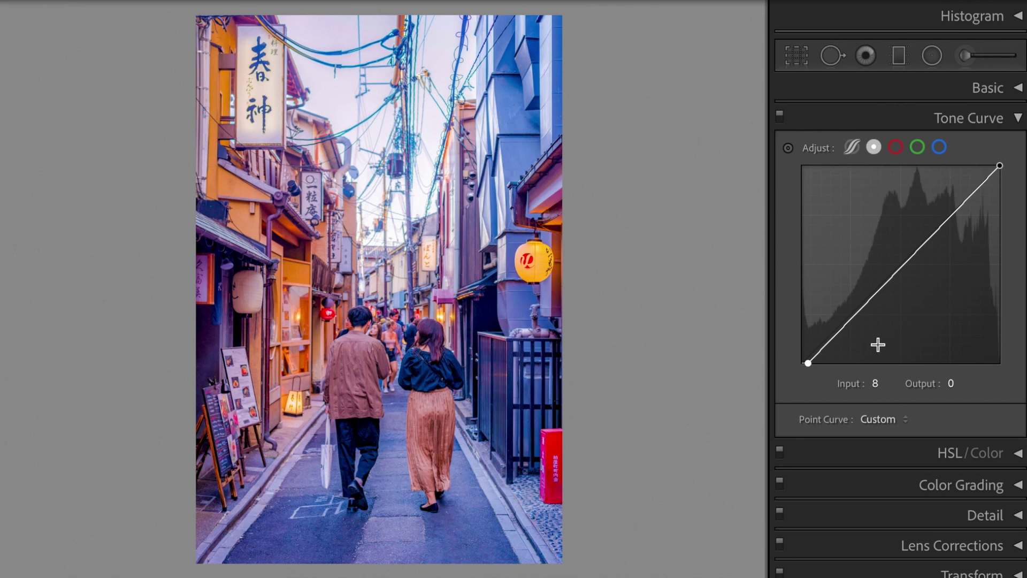
left_click(850, 317)
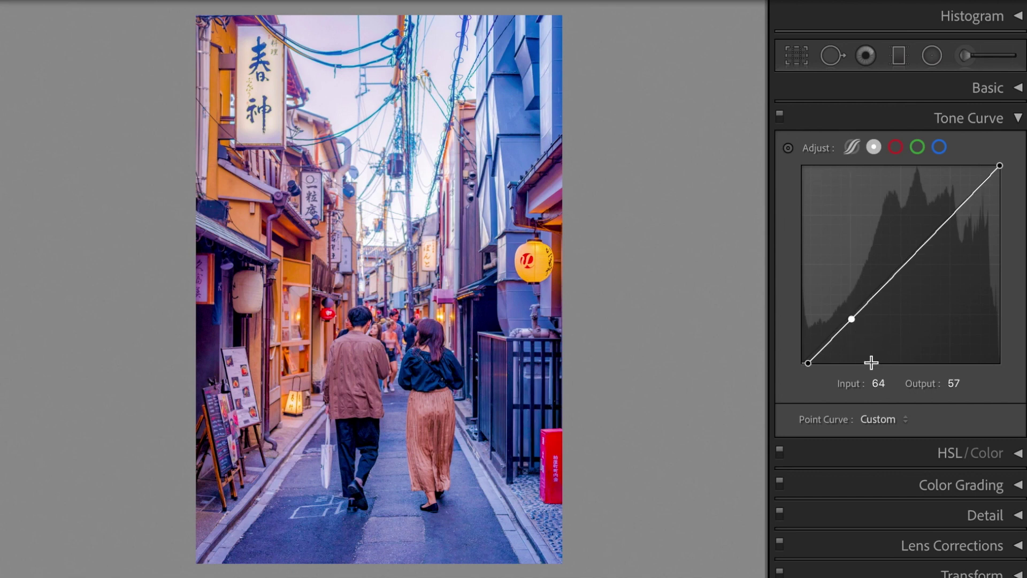
left_click(882, 383)
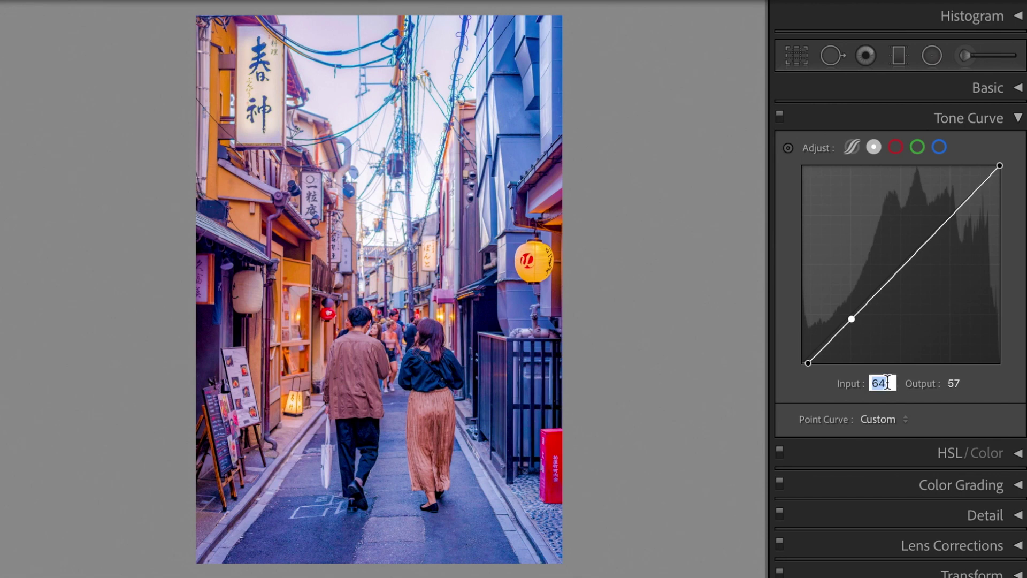
type("65")
key("Tab")
type("56")
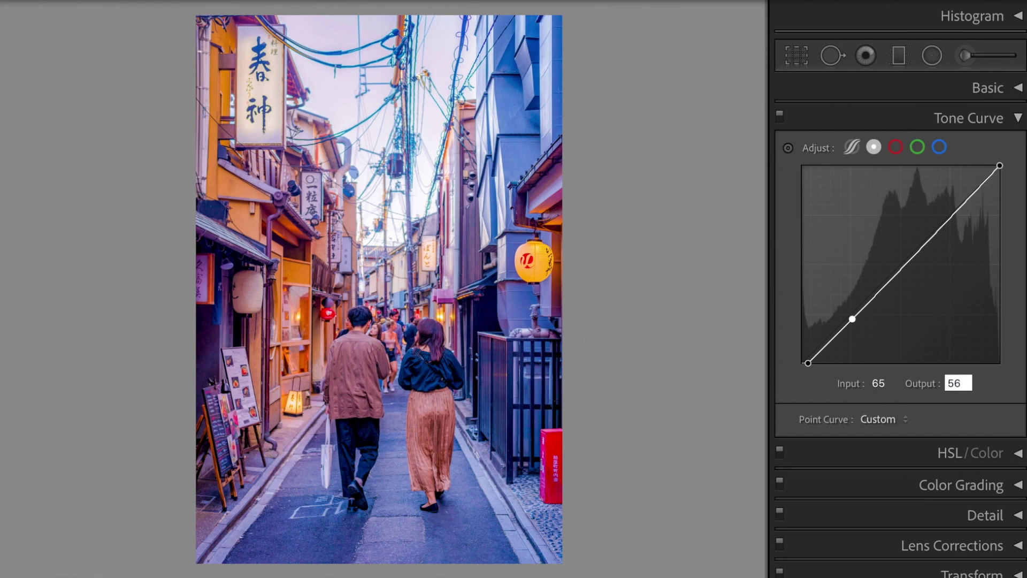
key("Return")
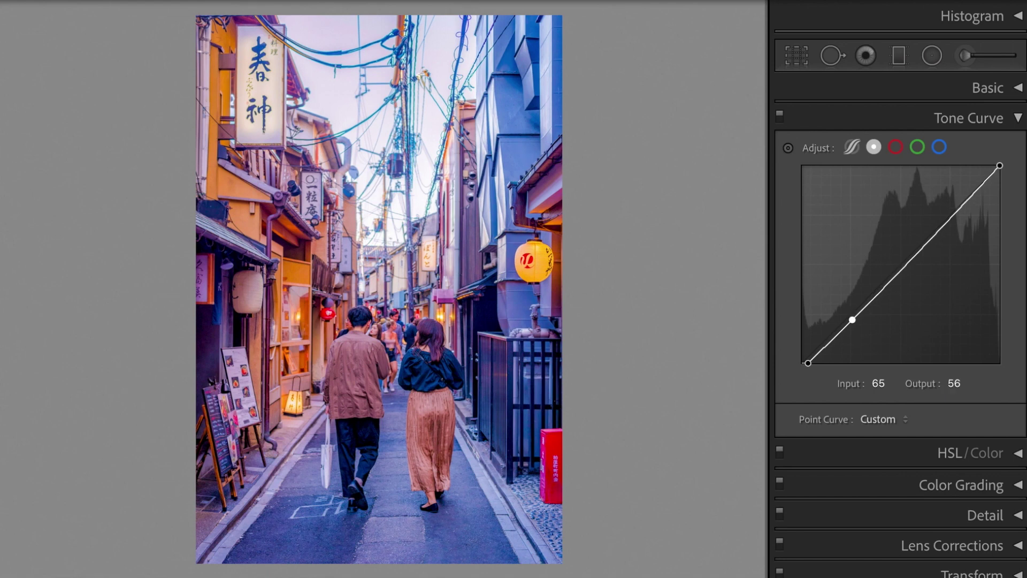
- Add a midtone curve point at 132/124 and a highlight point at 189/198
left_click(901, 270)
left_click(892, 383)
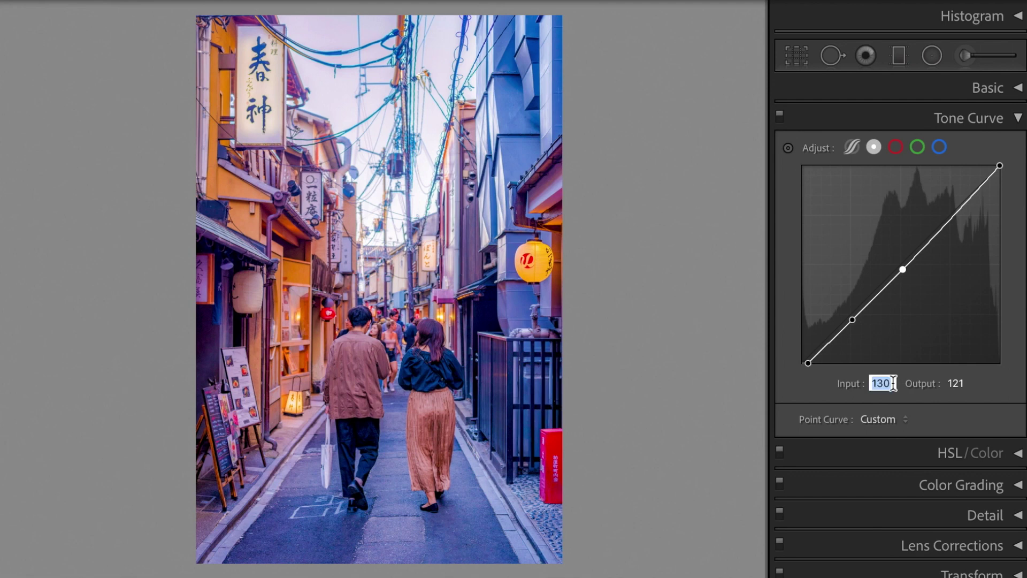
type("132")
key("Tab")
type("124")
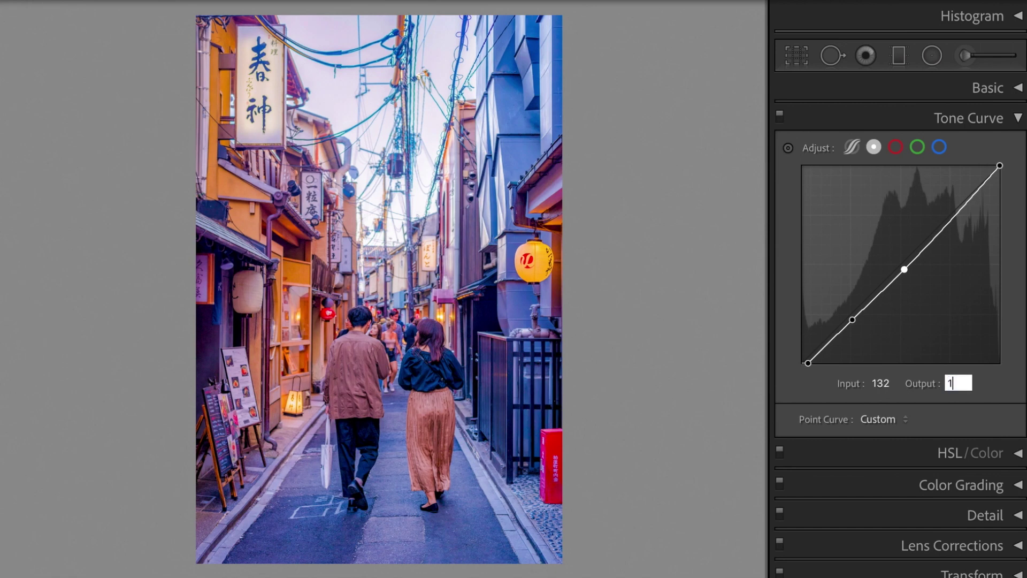
key("Return")
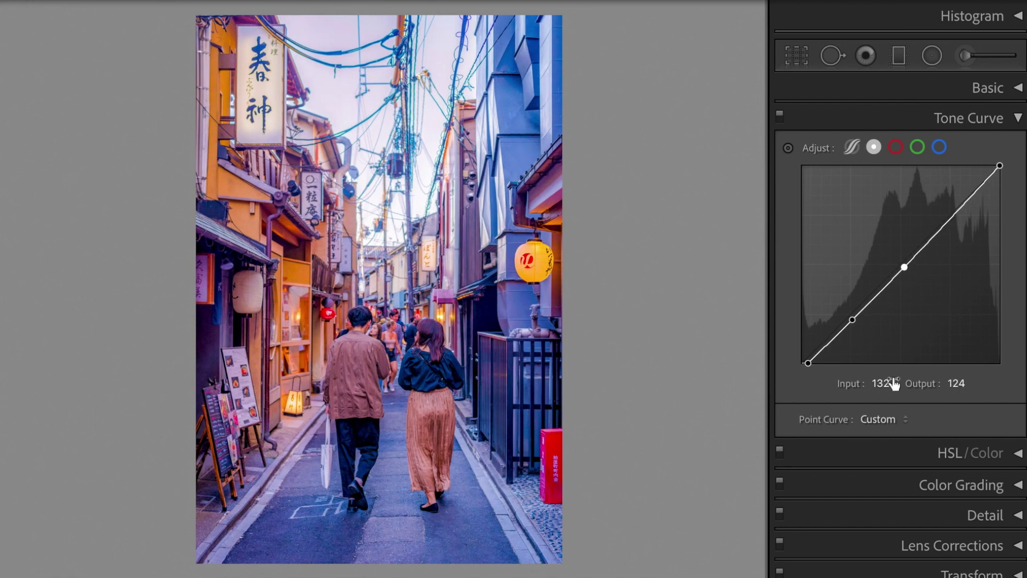
left_click(951, 217)
left_click(892, 384)
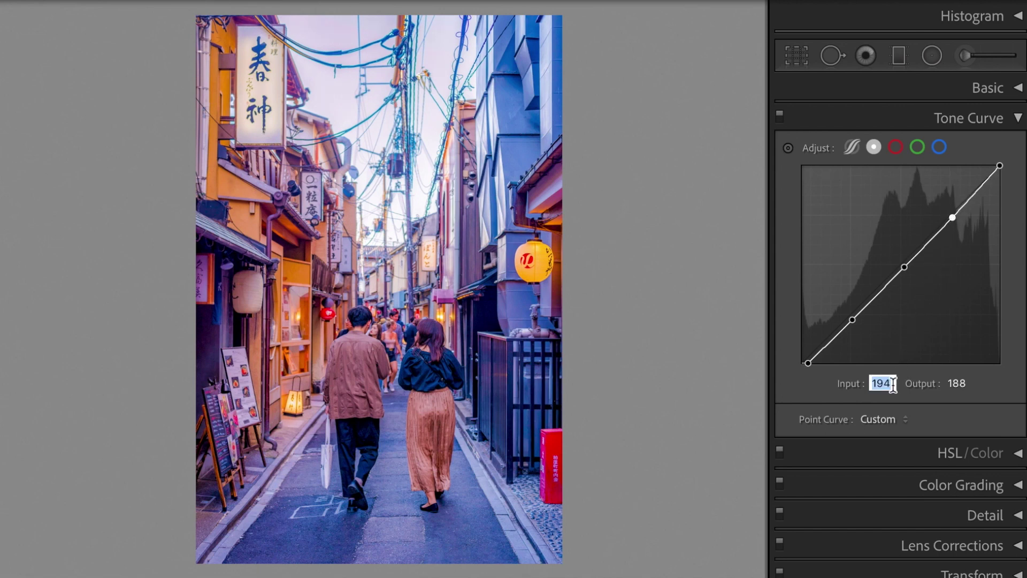
type("189")
key("Tab")
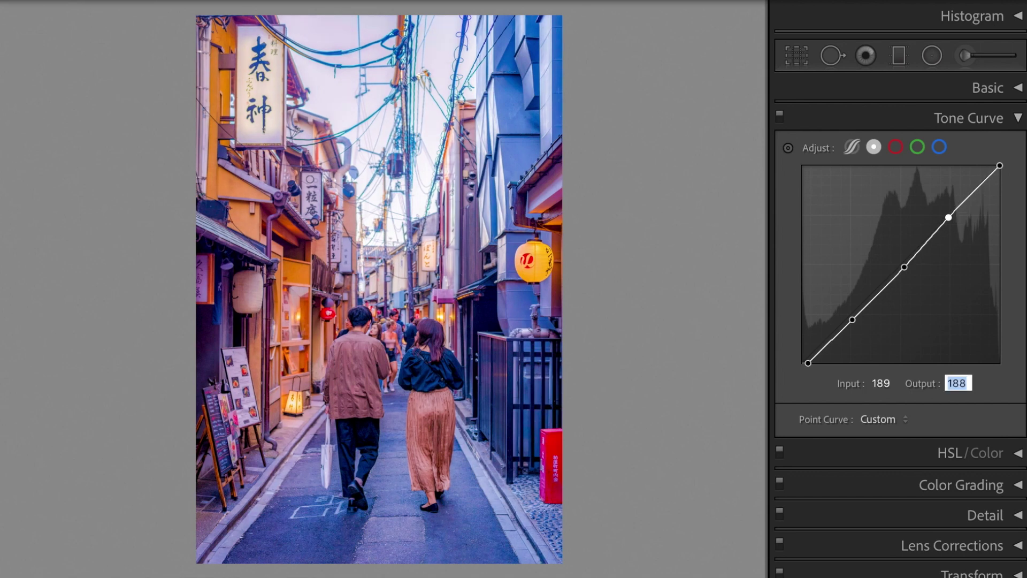
type("198")
key("Return")
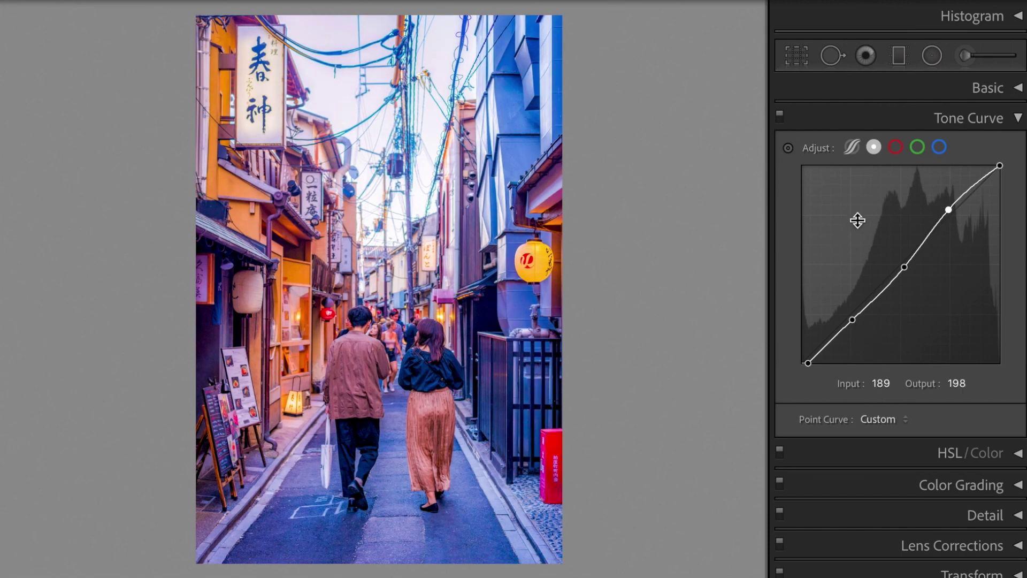
- On the red channel curve, lift the black point to 0/8 and add a 66/59 point
left_click(895, 146)
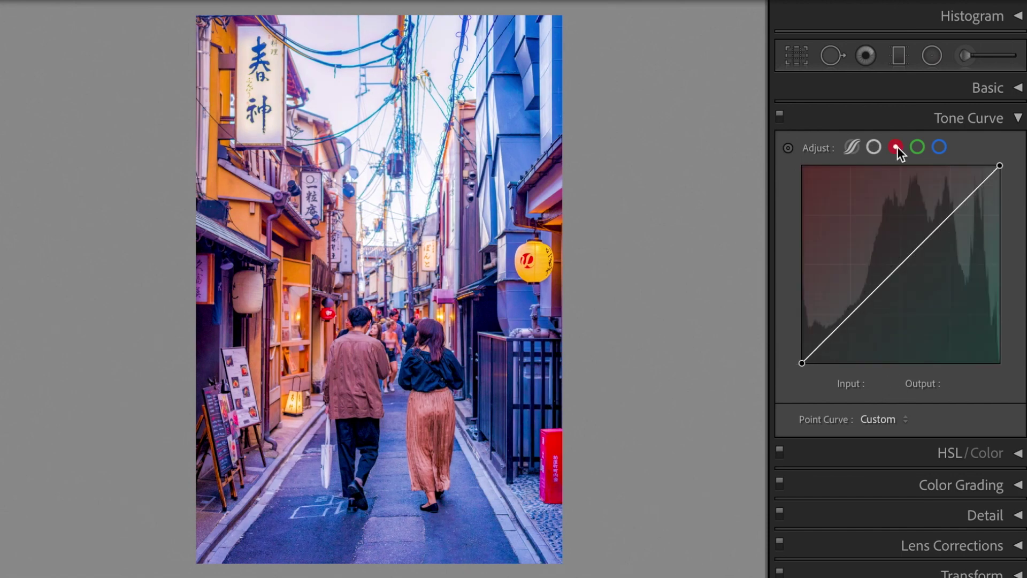
left_click(801, 364)
left_click(881, 383)
key("Tab")
type("8")
key("Return")
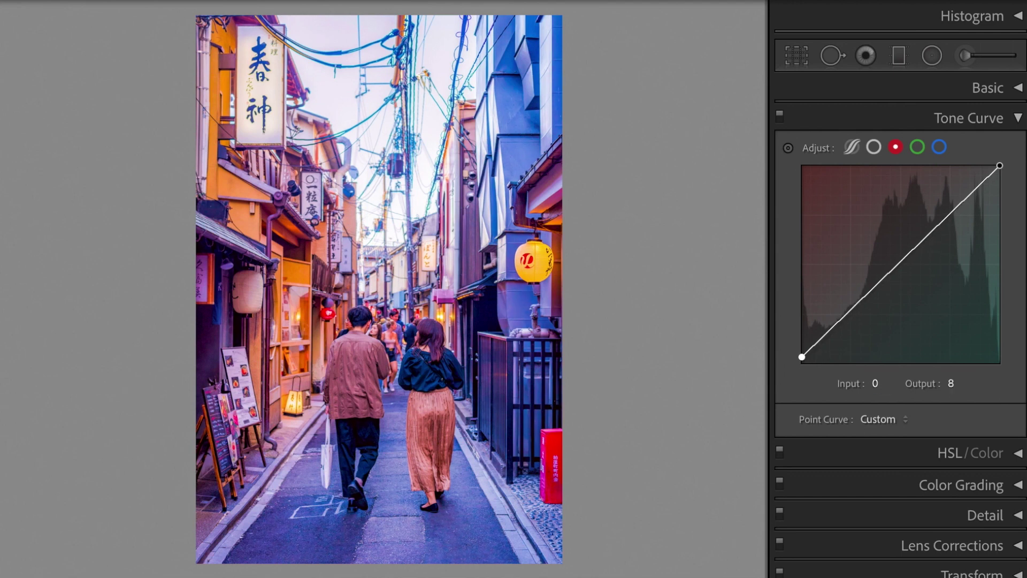
left_click(845, 317)
left_click(885, 383)
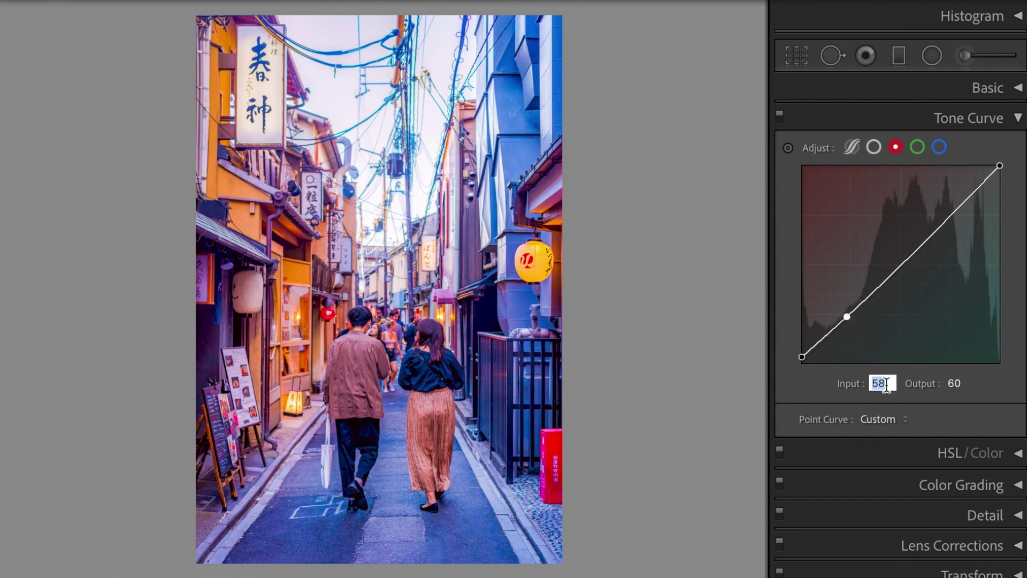
type("66")
key("Tab")
type("59")
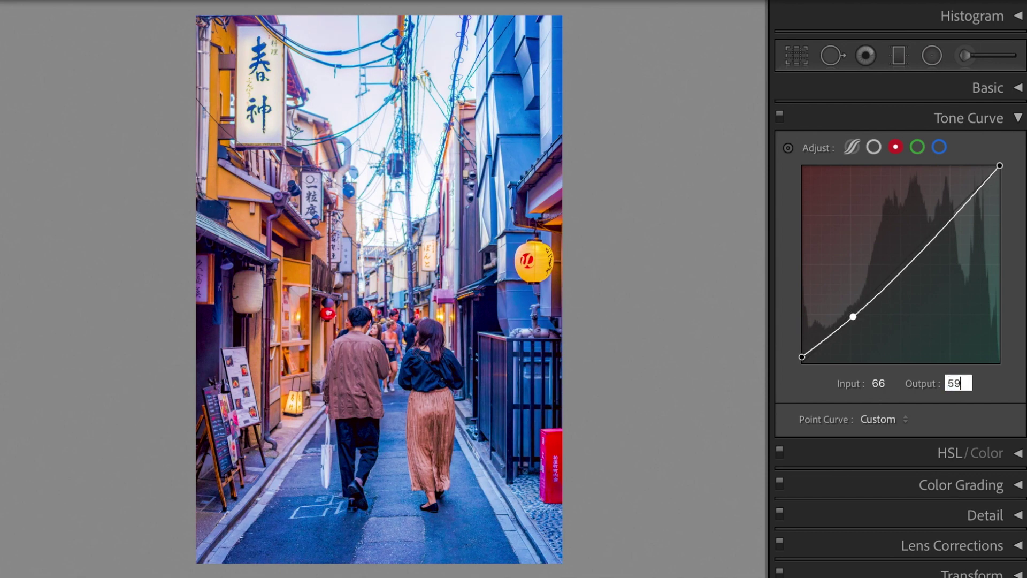
key("Return")
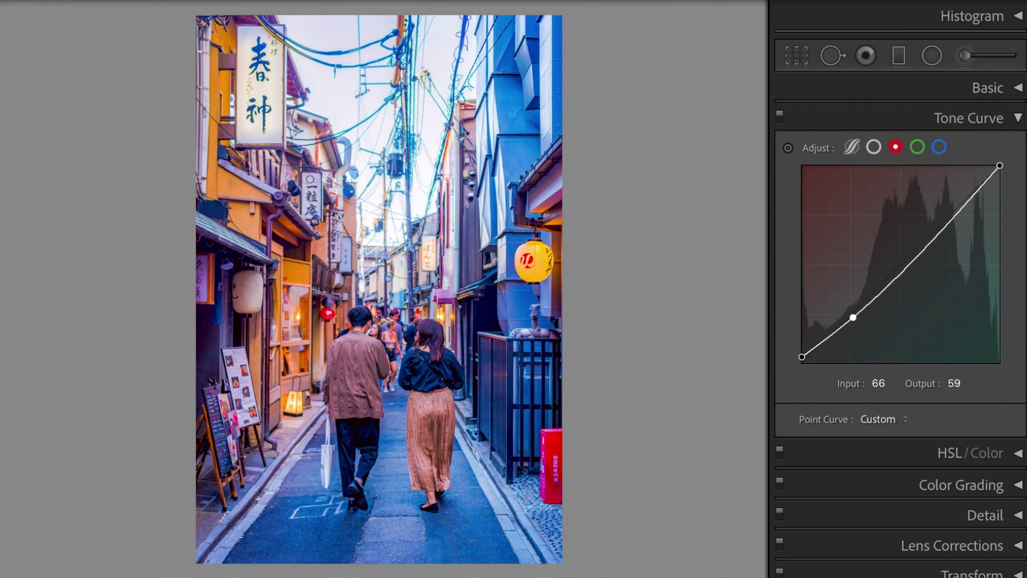
- Add a red curve point at 185/193 and lower the white point to 255/245
left_click(913, 261)
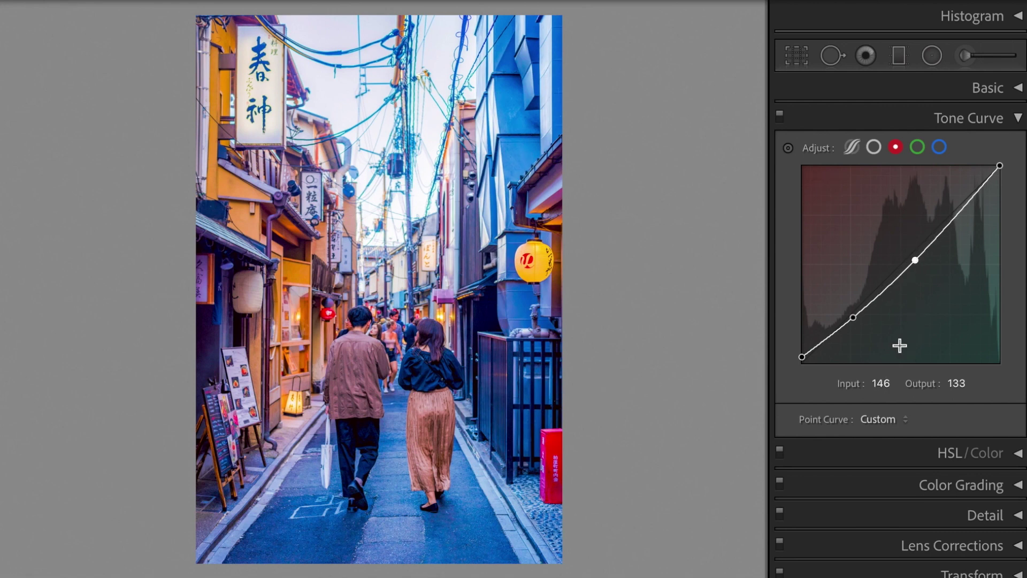
left_click(892, 384)
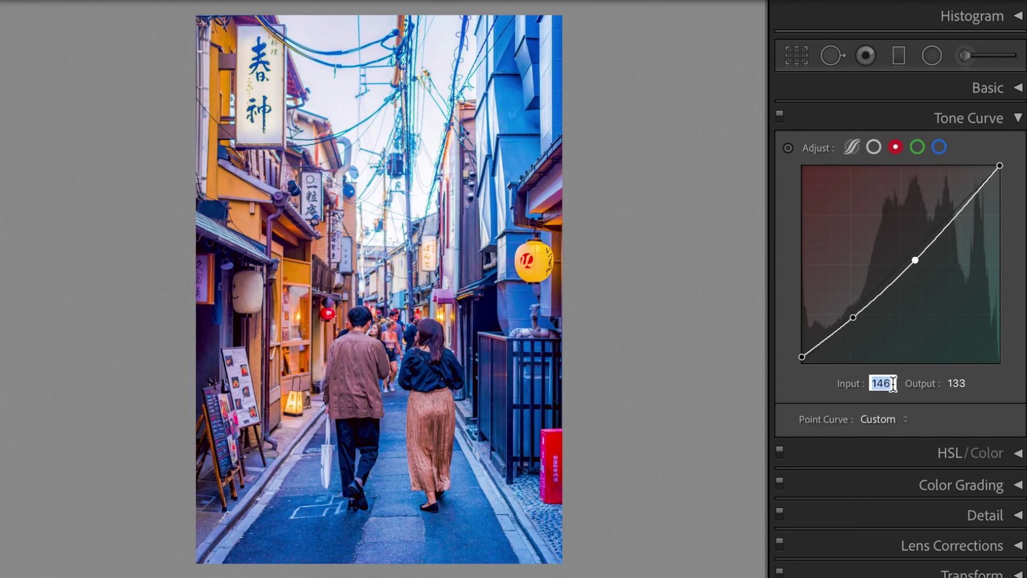
type("185")
key("Tab")
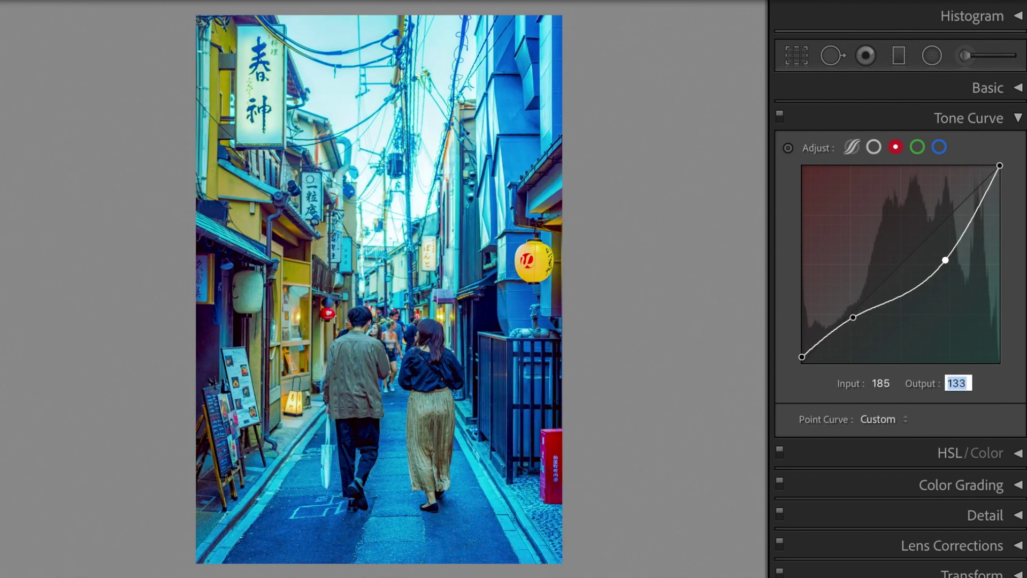
type("193")
key("Return")
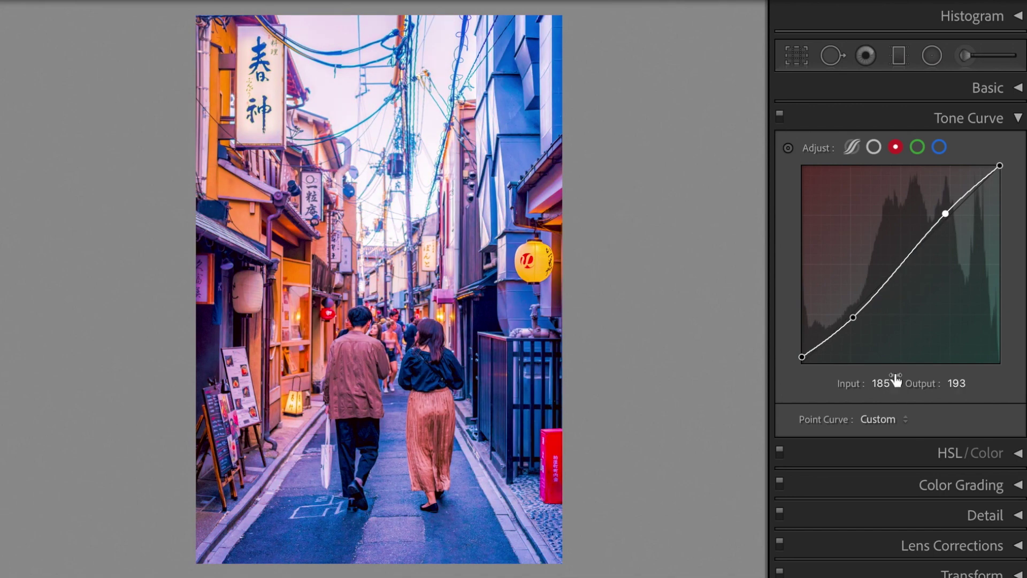
left_click(1000, 165)
left_click(889, 384)
type("255")
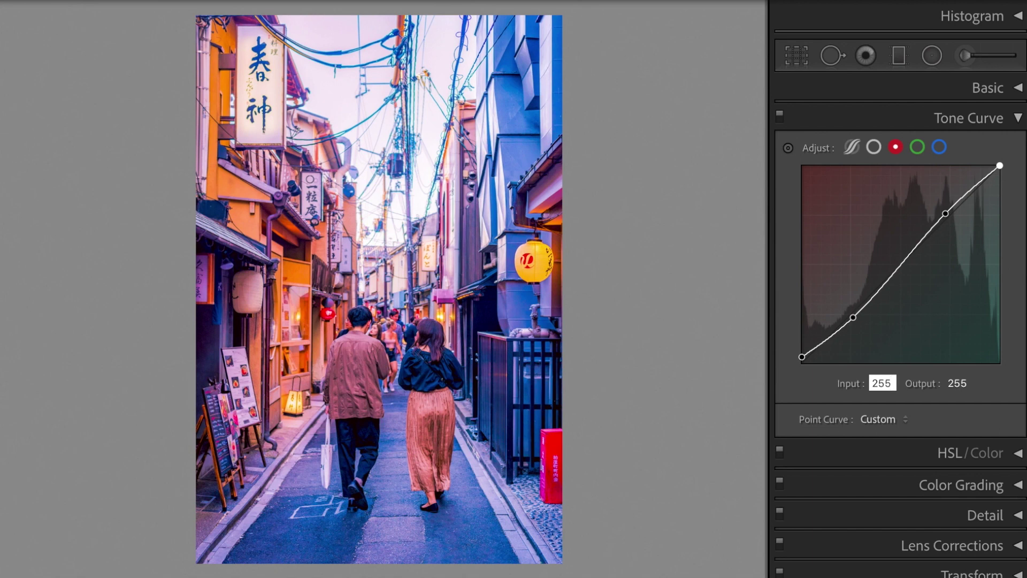
left_click(957, 383)
type("245")
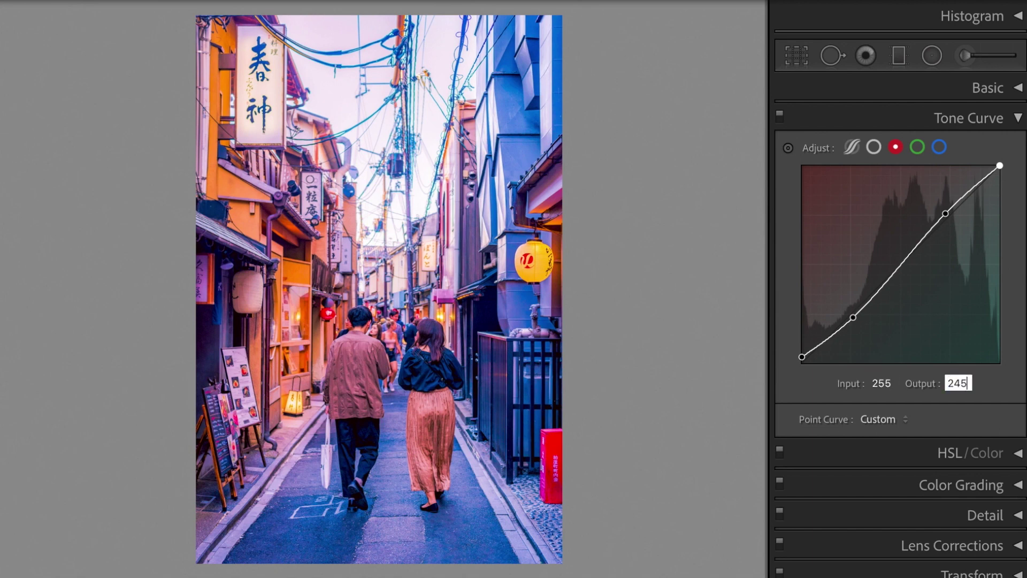
key("Return")
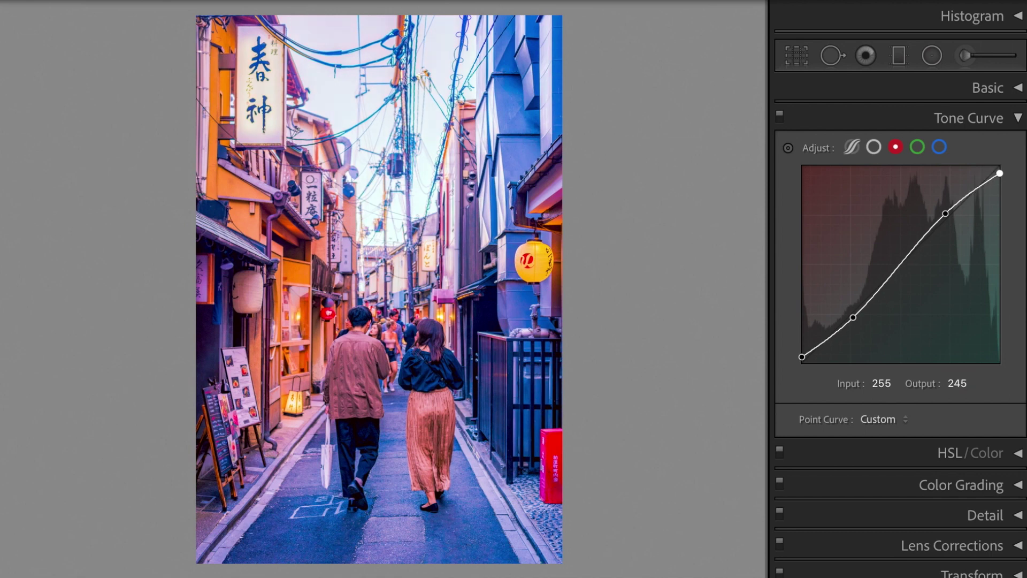
- Add a green channel curve shadow point at 67/56
left_click(920, 147)
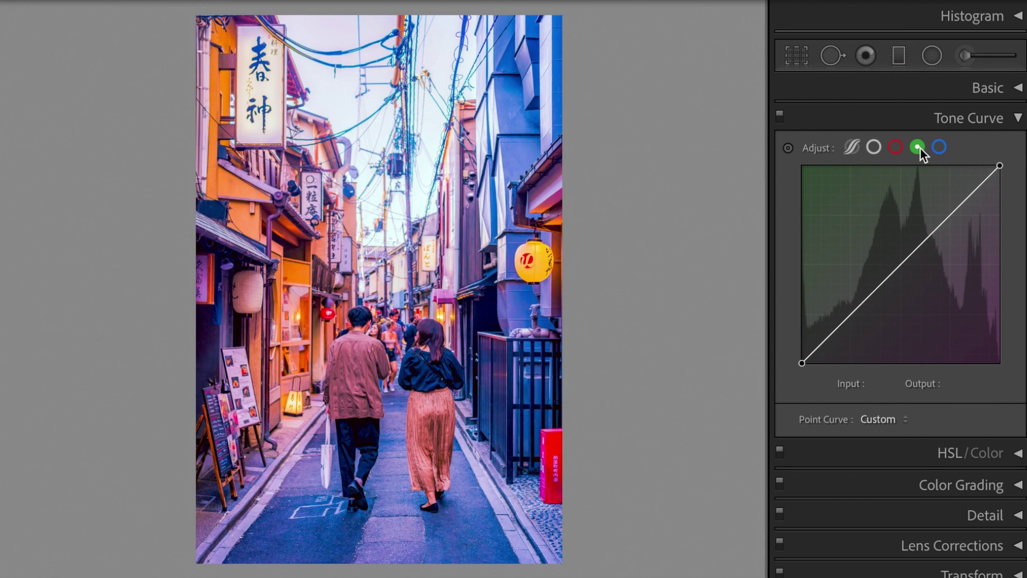
left_click(850, 315)
left_click(886, 384)
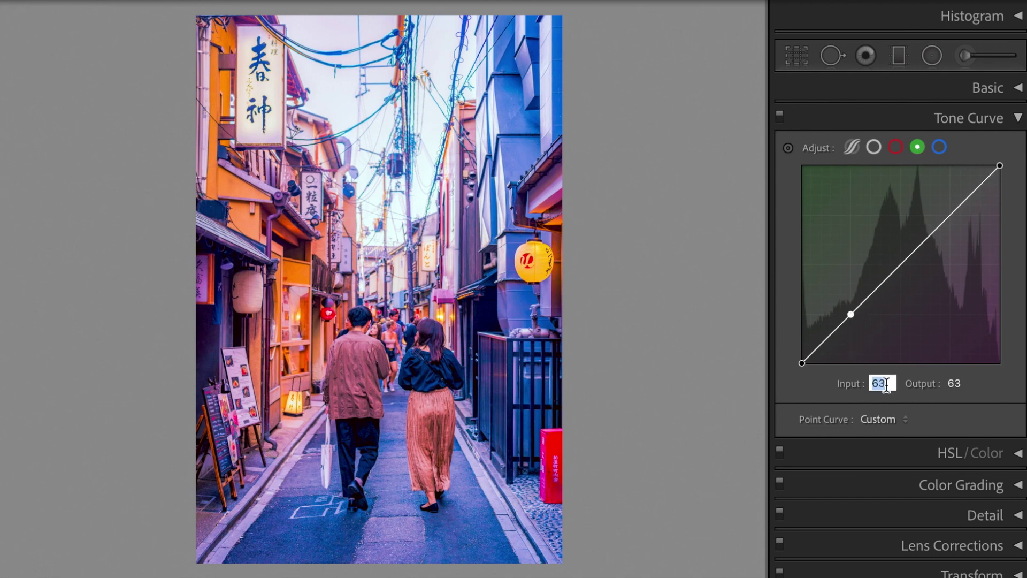
type("67")
key("Tab")
type("56")
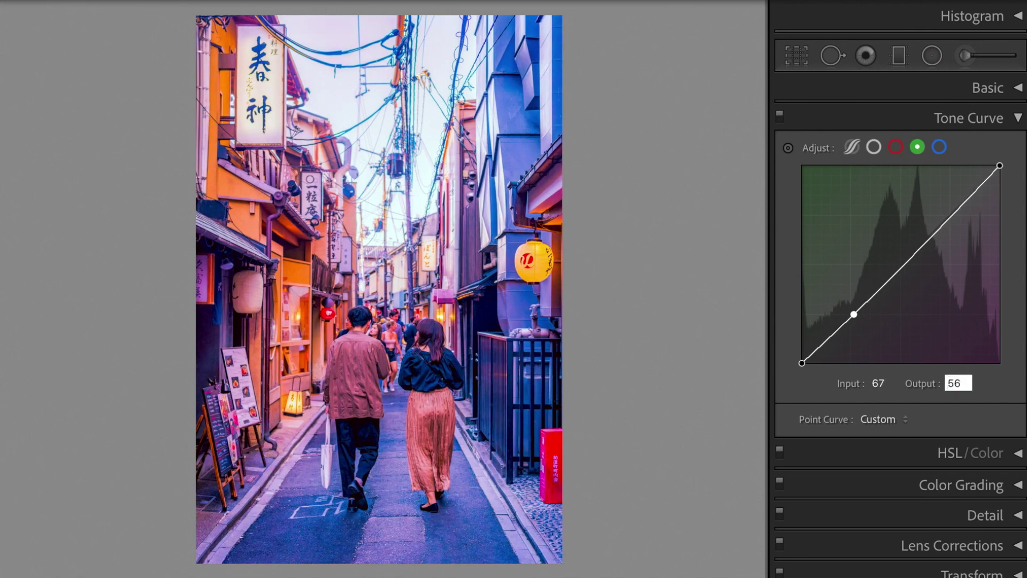
key("Return")
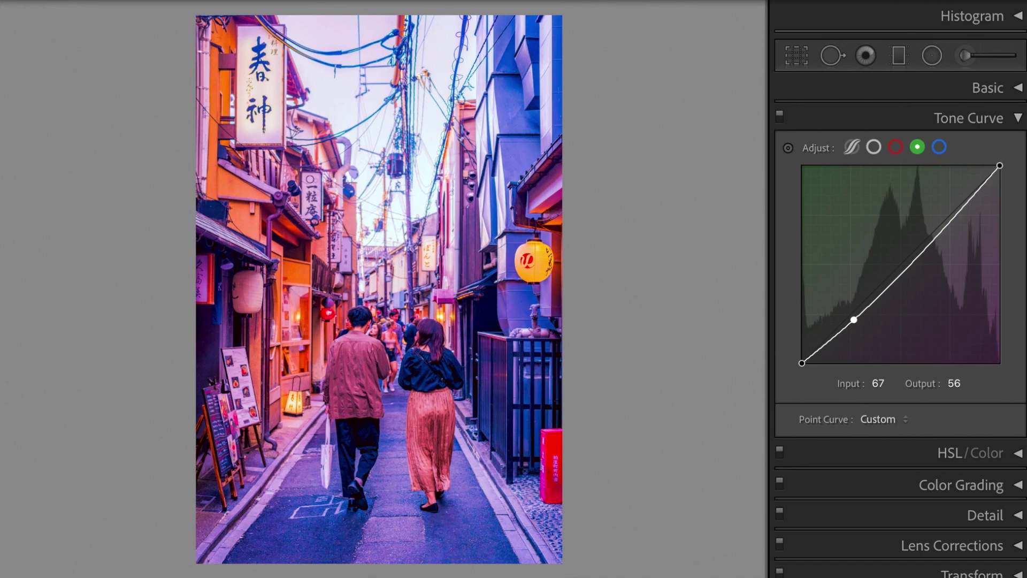
- Add a green curve highlight point at 198/191
left_click(930, 245)
left_click(894, 383)
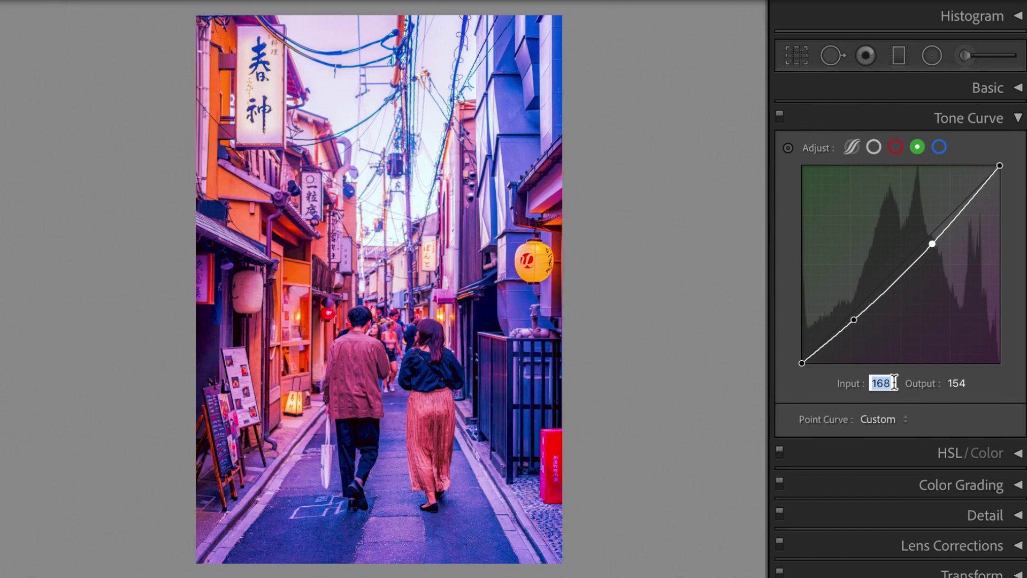
type("19")
key("Tab")
type("191")
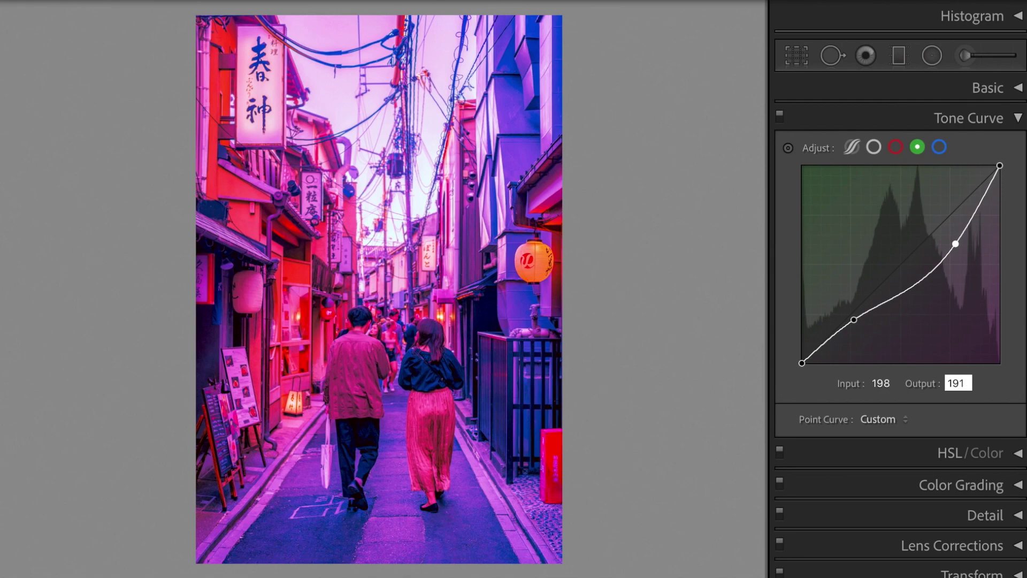
key("Return")
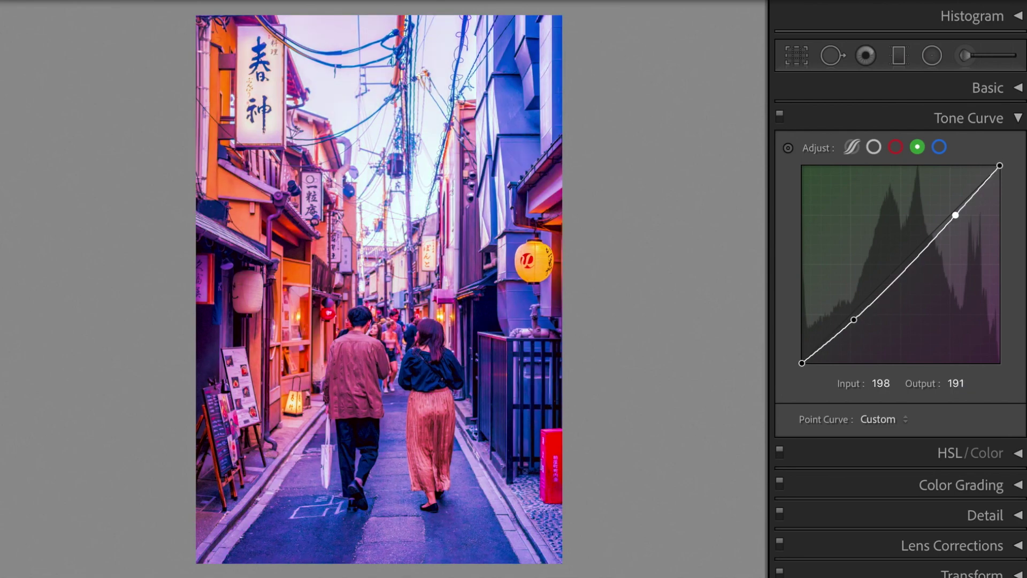
- Add a blue channel curve shadow point at 59/69
left_click(943, 149)
left_click(861, 301)
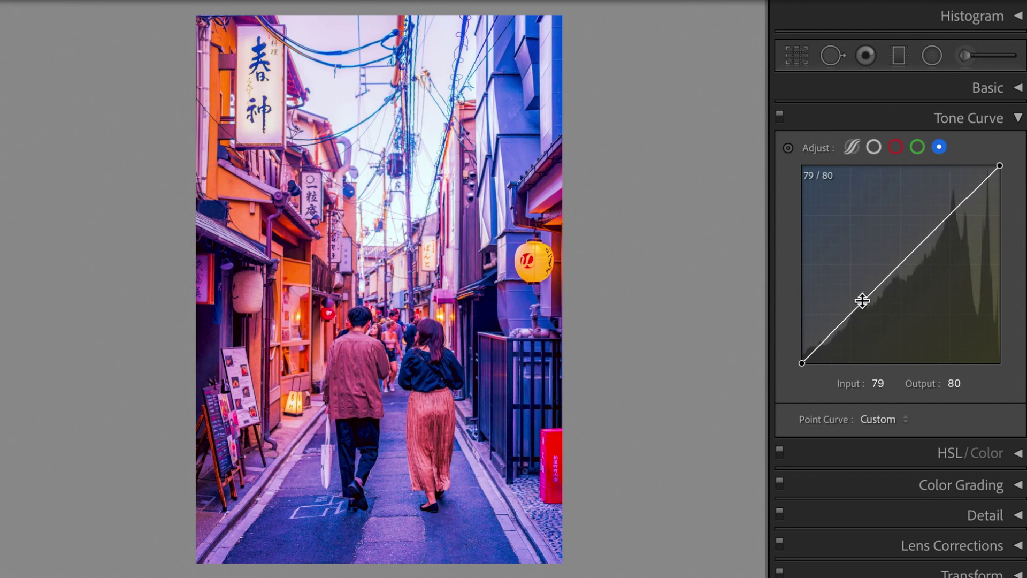
left_click(885, 385)
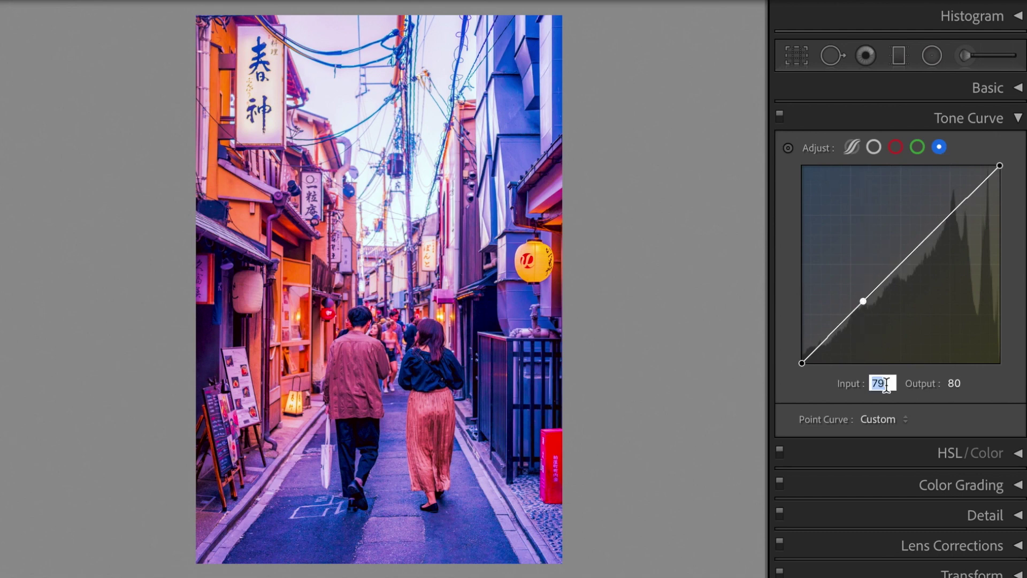
type("59")
key("Tab")
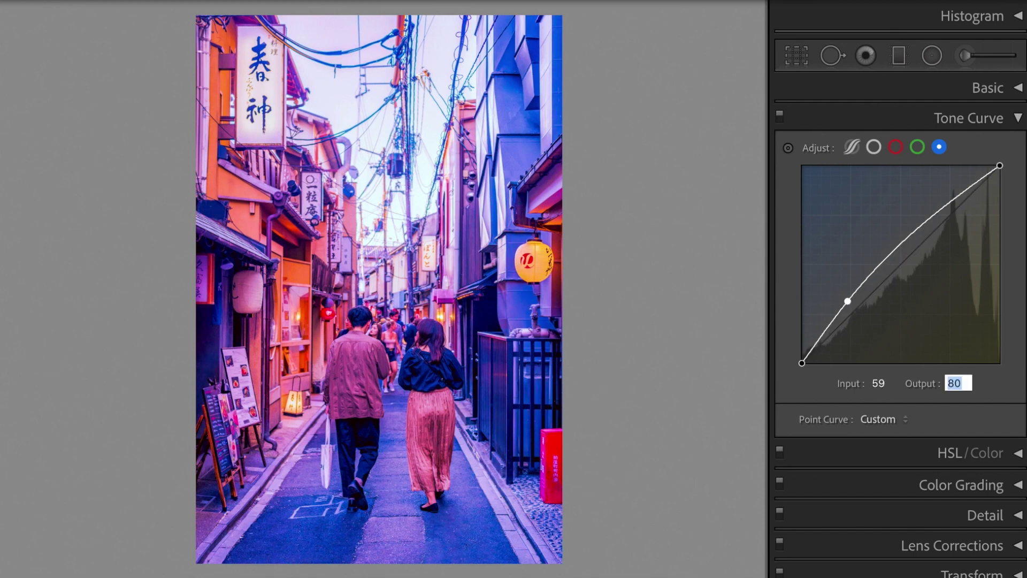
type("69")
key("Return")
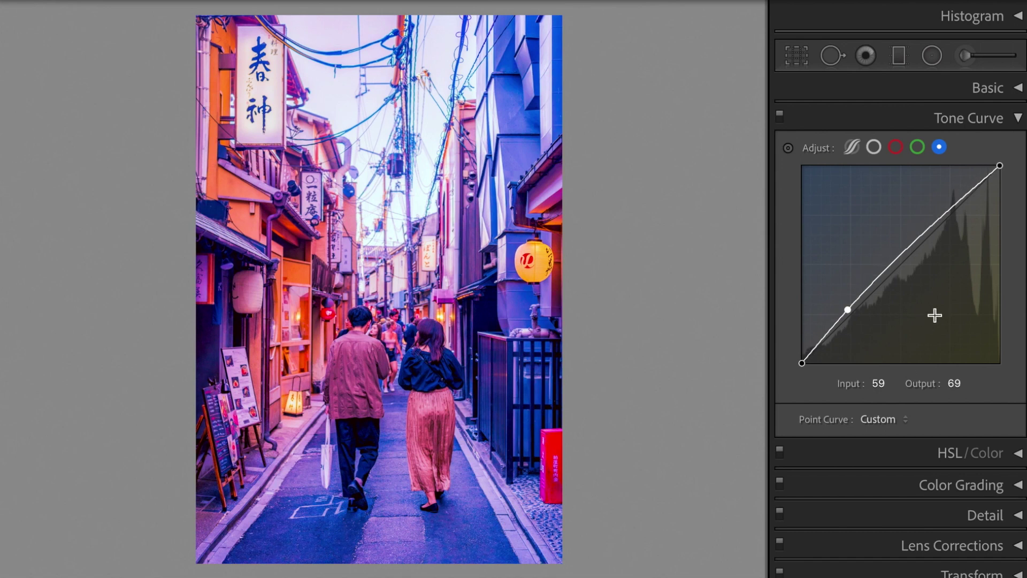
- Add a blue curve highlight point at 187/196
left_click(930, 225)
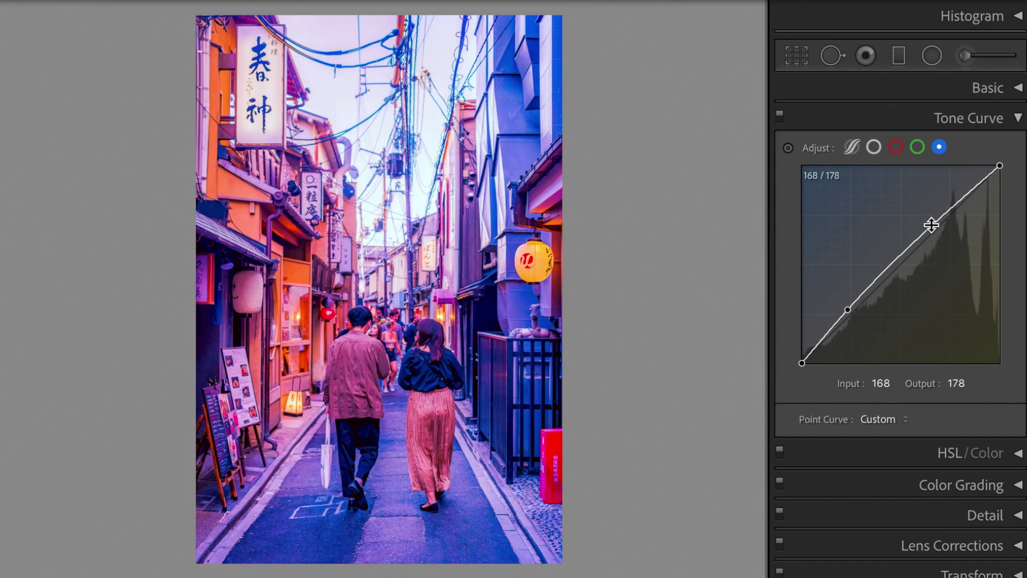
left_click(893, 383)
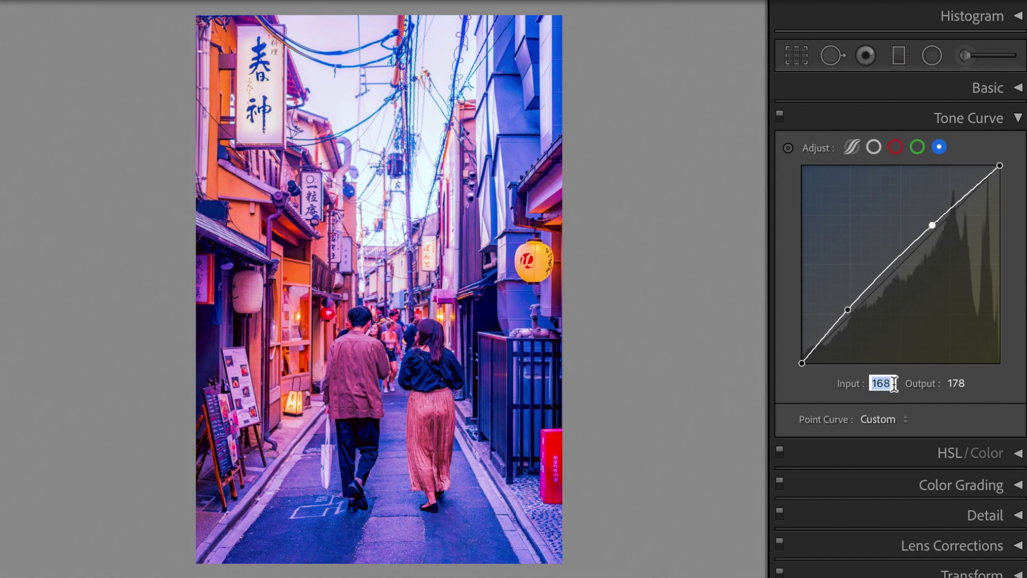
type("187")
key("Tab")
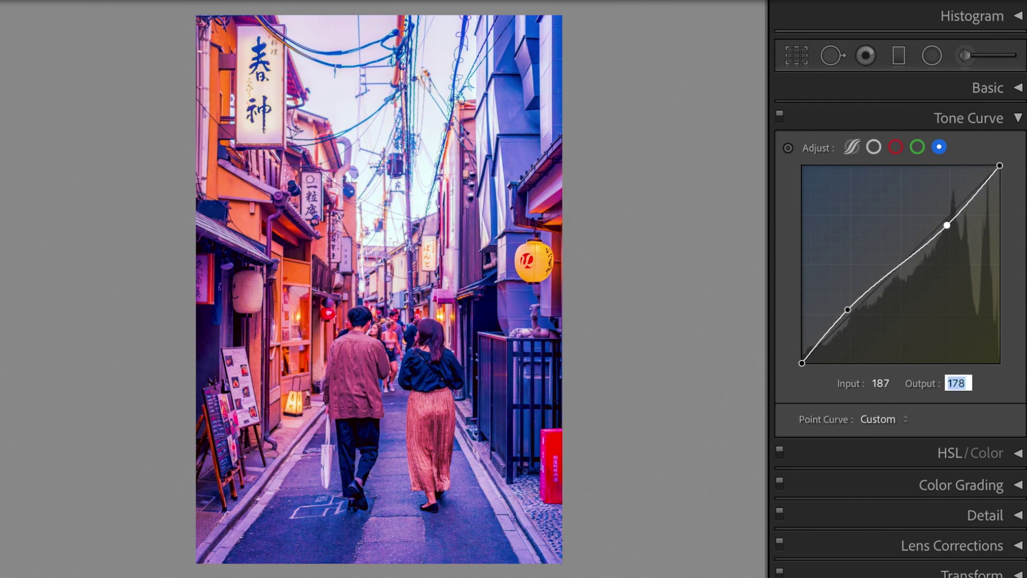
type("196")
key("Return")
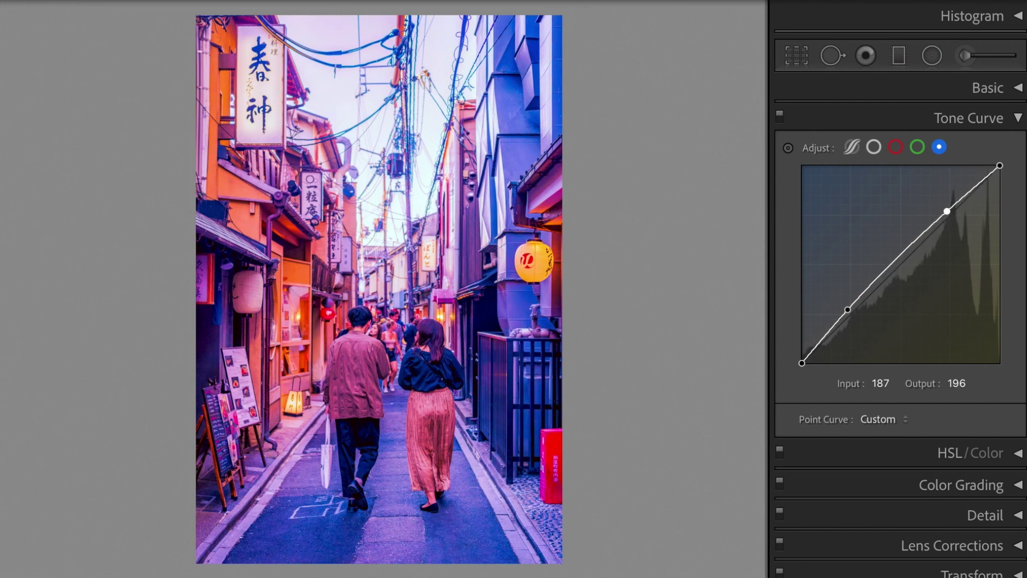
left_click(1018, 119)
- In HSL Hue, set Red −5, Orange −10, Green +5 and Blue −30
left_click(1018, 150)
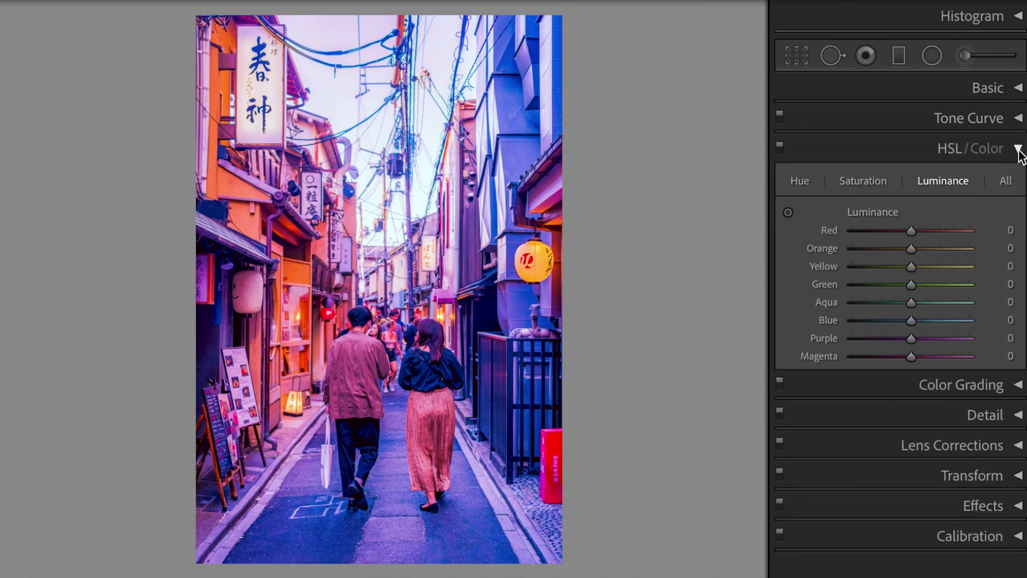
left_click(797, 182)
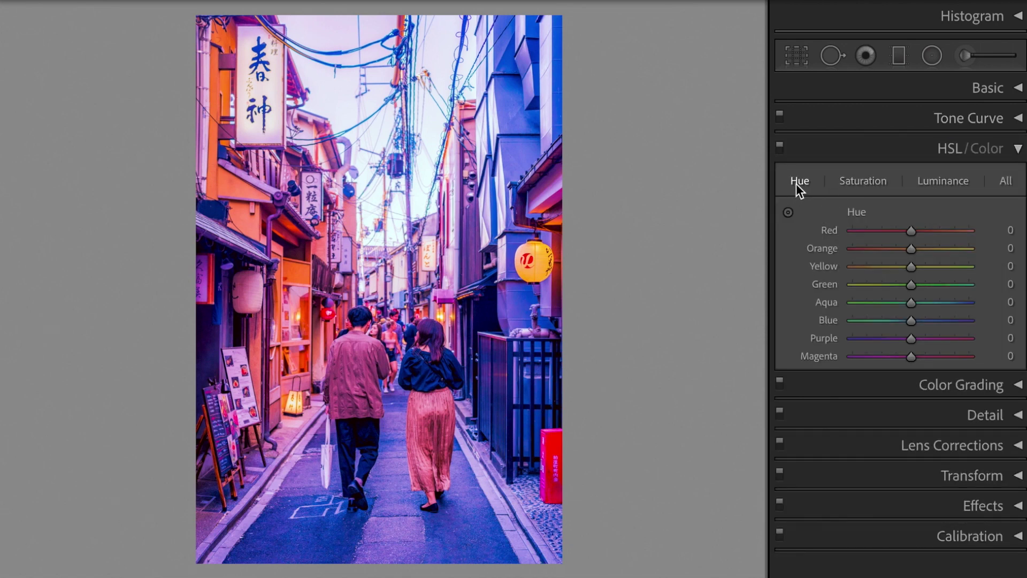
left_click(995, 231)
type("-5")
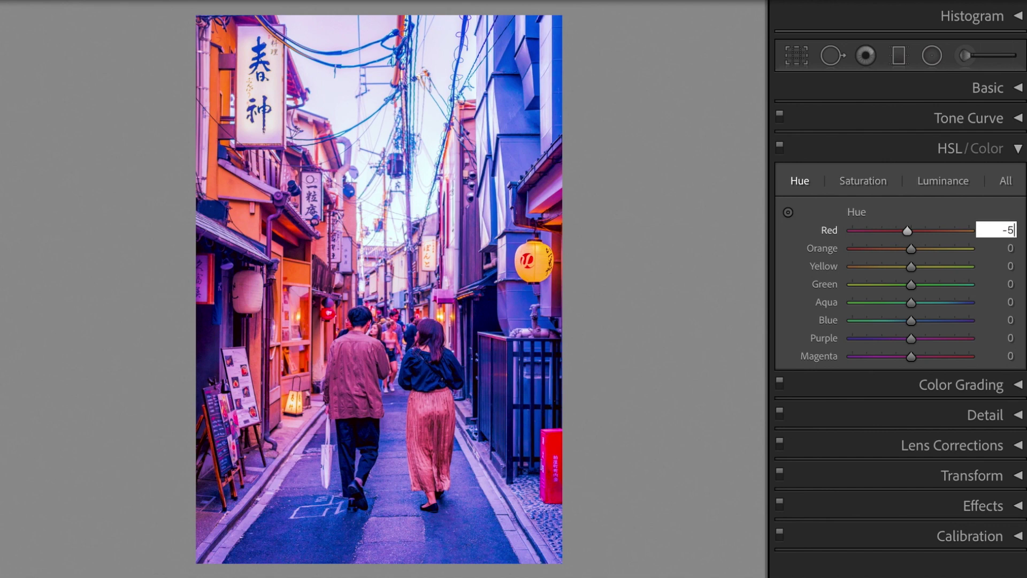
key("Tab")
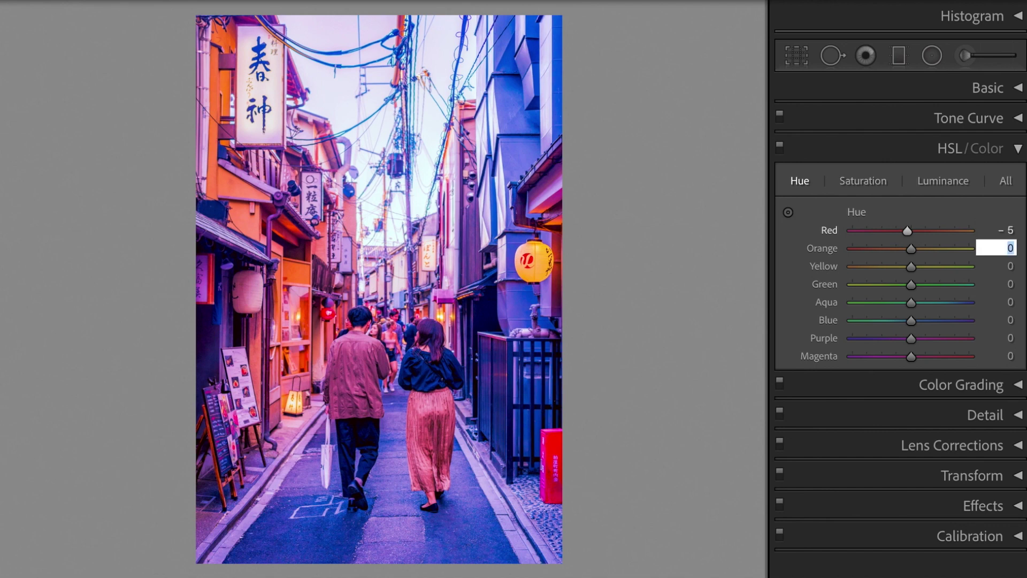
type("-10")
key("Tab")
key("Tab")
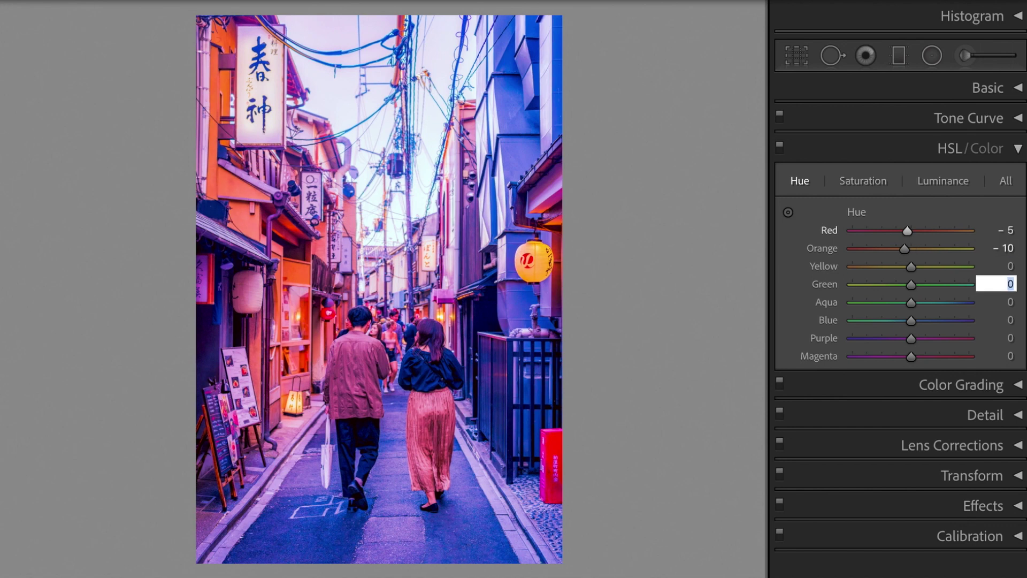
type("5")
key("Tab")
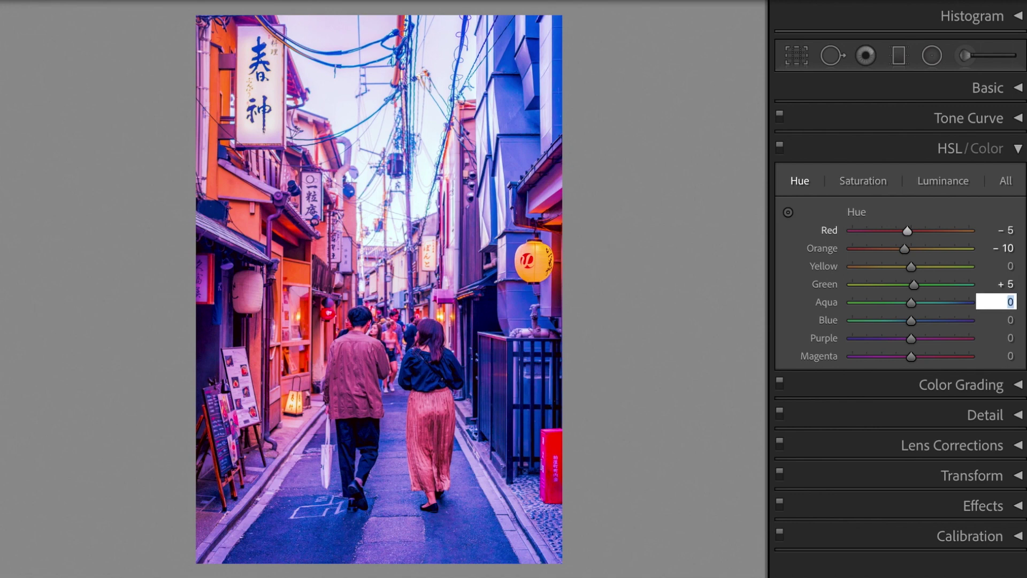
key("Tab")
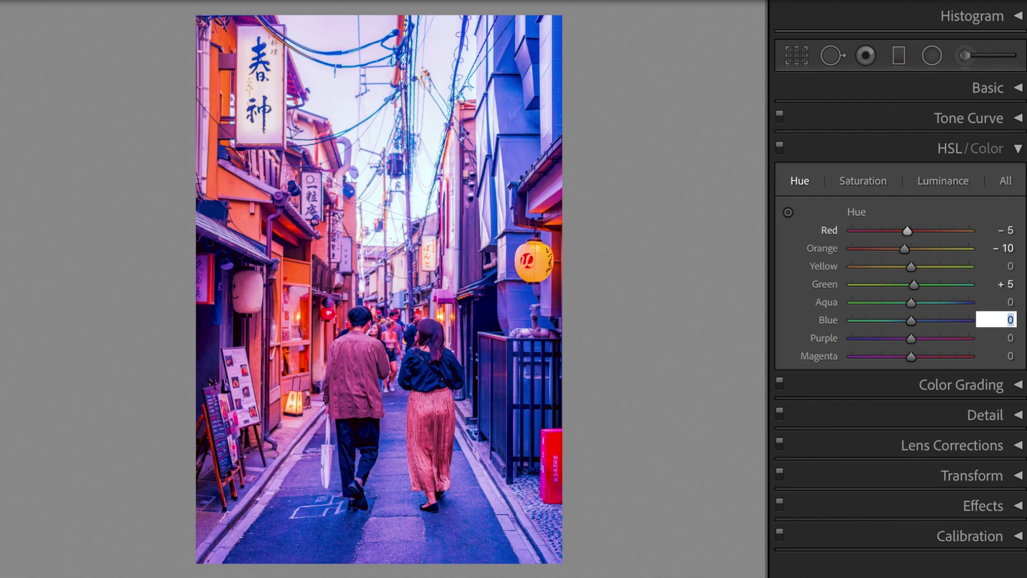
type("-30")
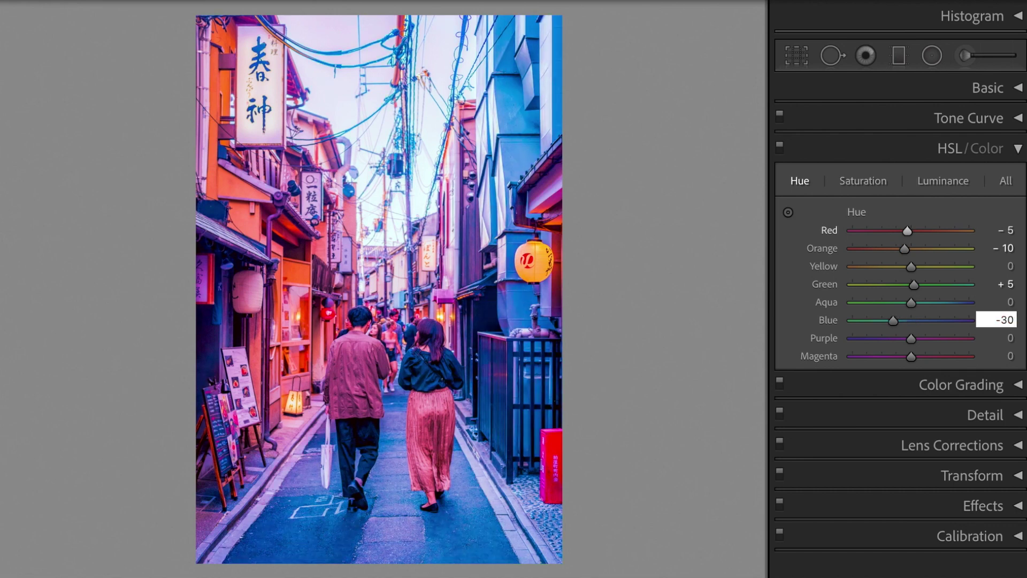
key("Return")
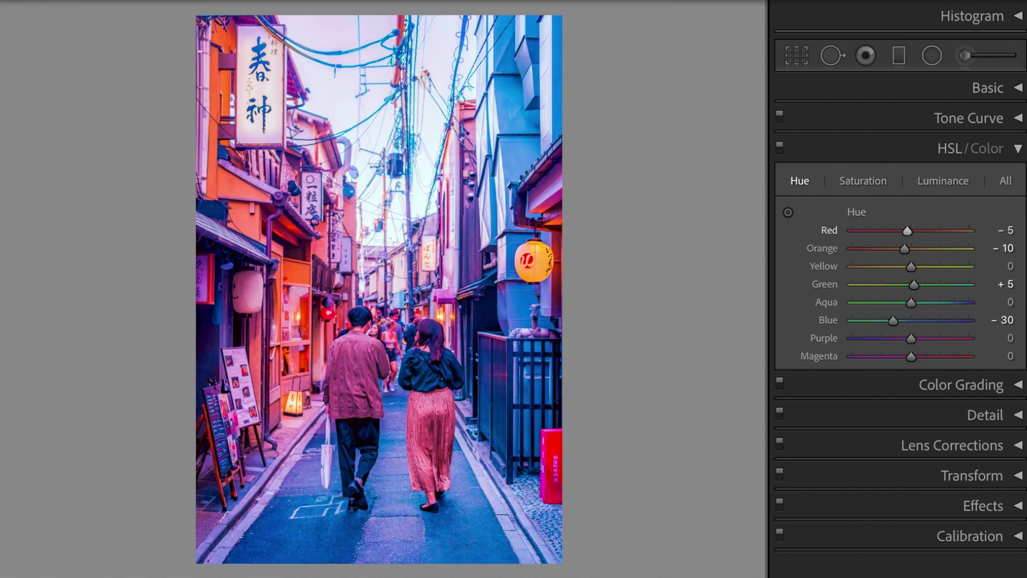
- In HSL Saturation, set Red −15, Orange −40, Yellow −25, Green −45 and Aqua −10
left_click(877, 183)
left_click(992, 231)
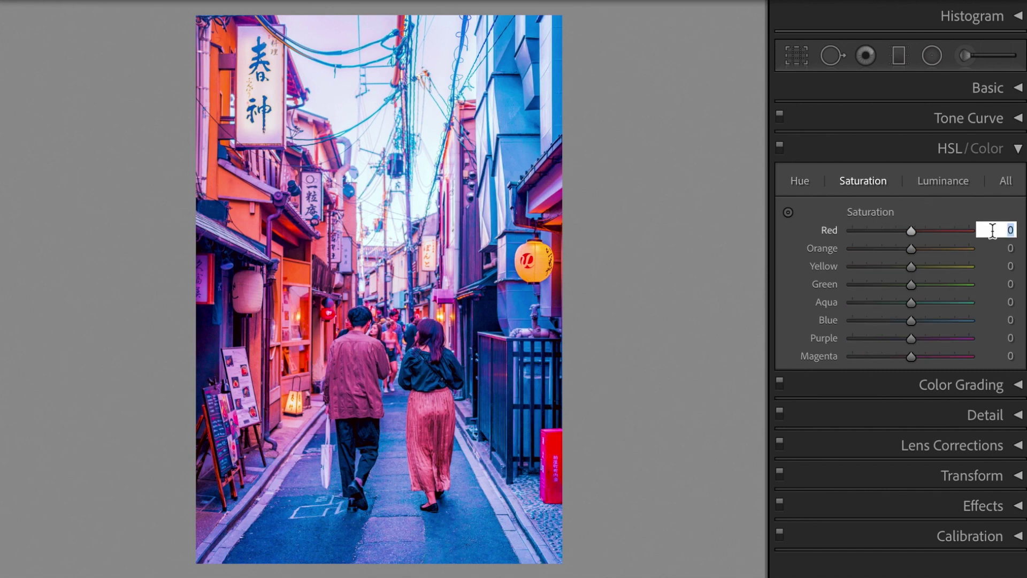
type("-15")
key("Tab")
type("-40")
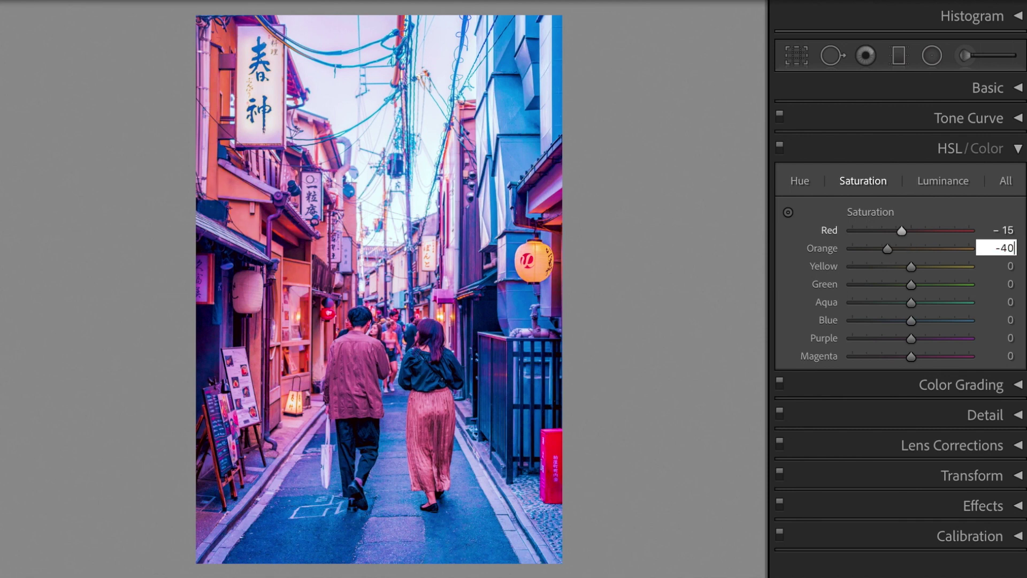
key("Tab")
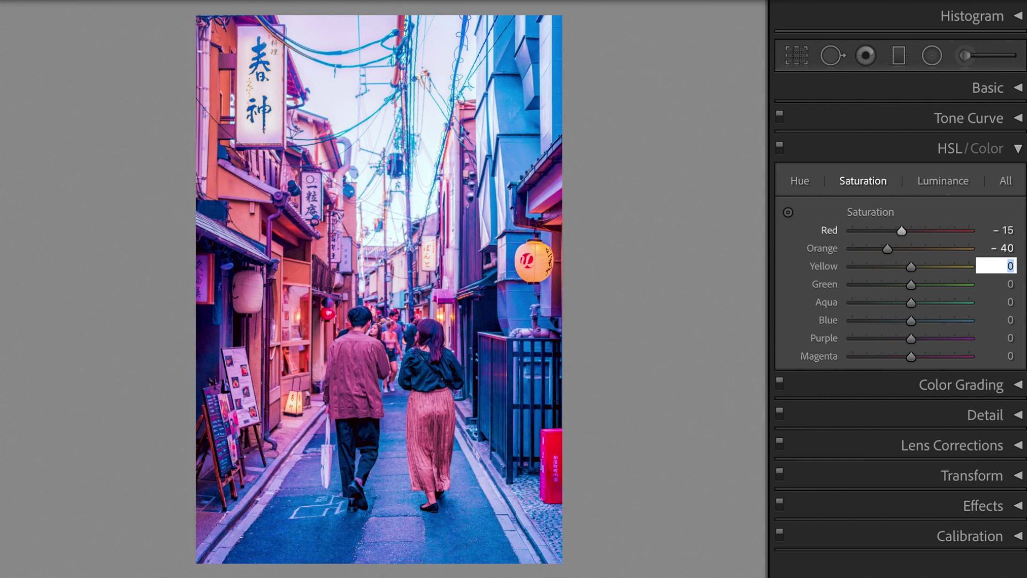
type("-25")
key("Tab")
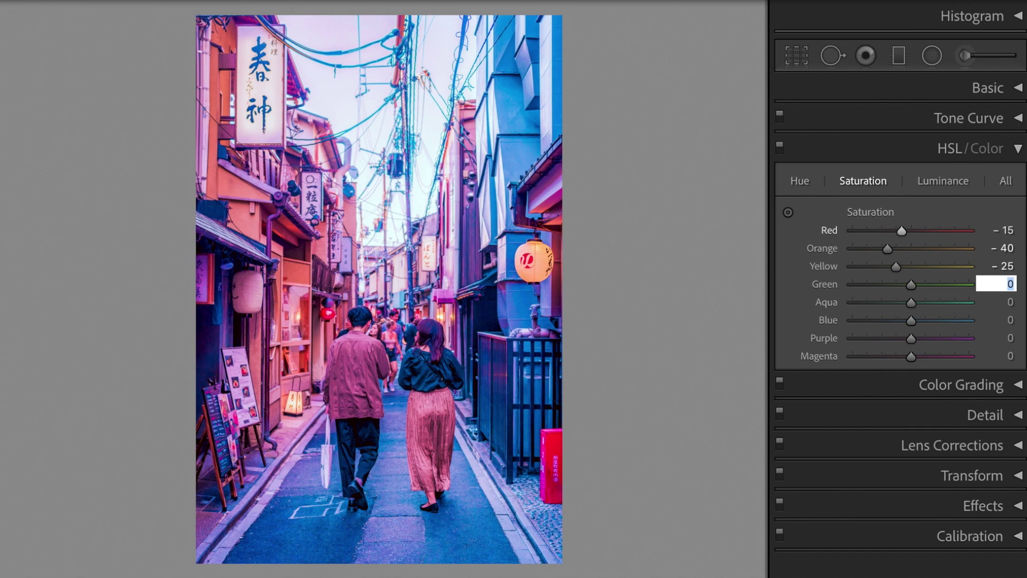
type("-45")
key("Tab")
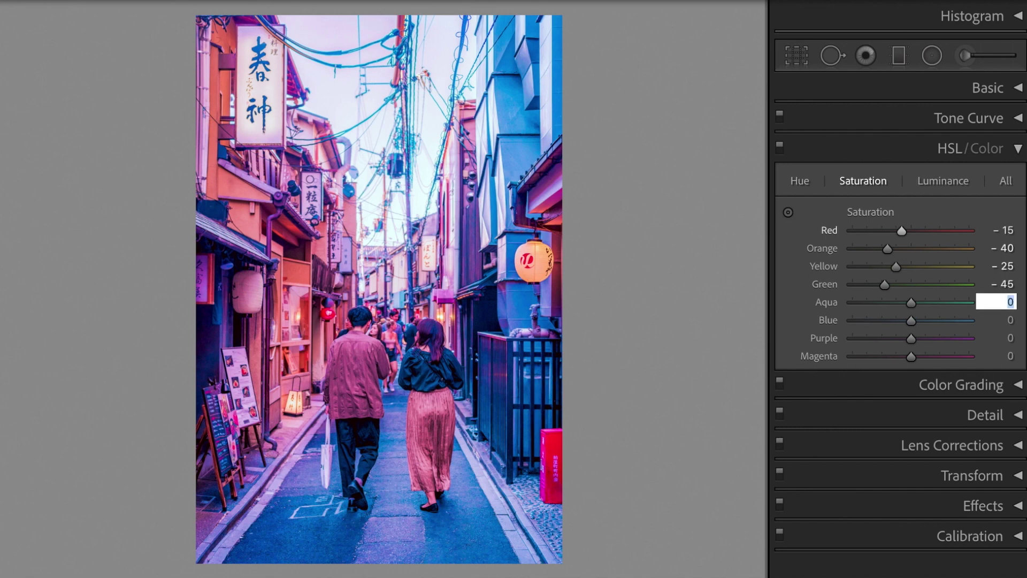
type("-10")
key("Return")
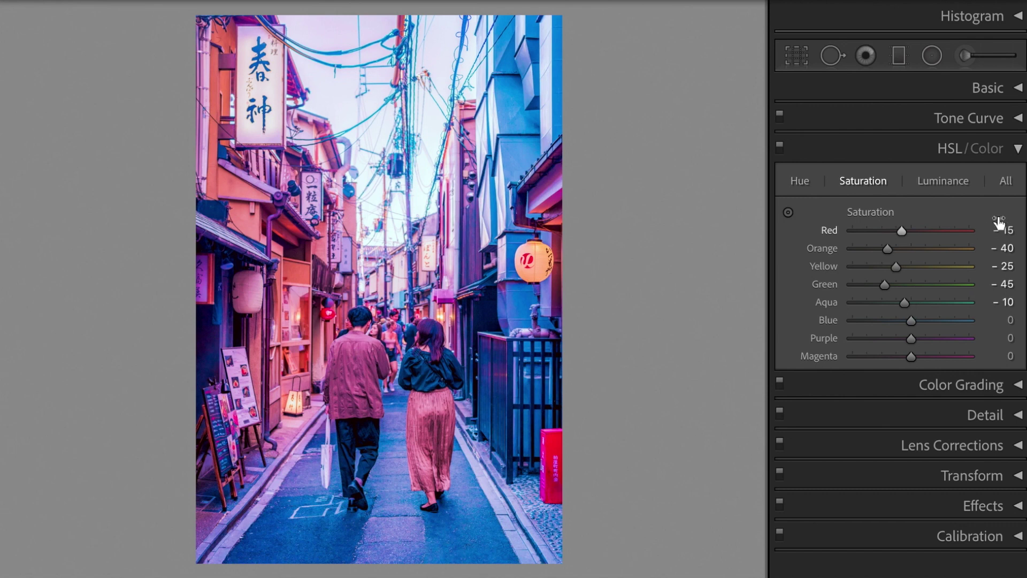
- In HSL Luminance, set Red −35, Orange +55 and Yellow +70
left_click(954, 184)
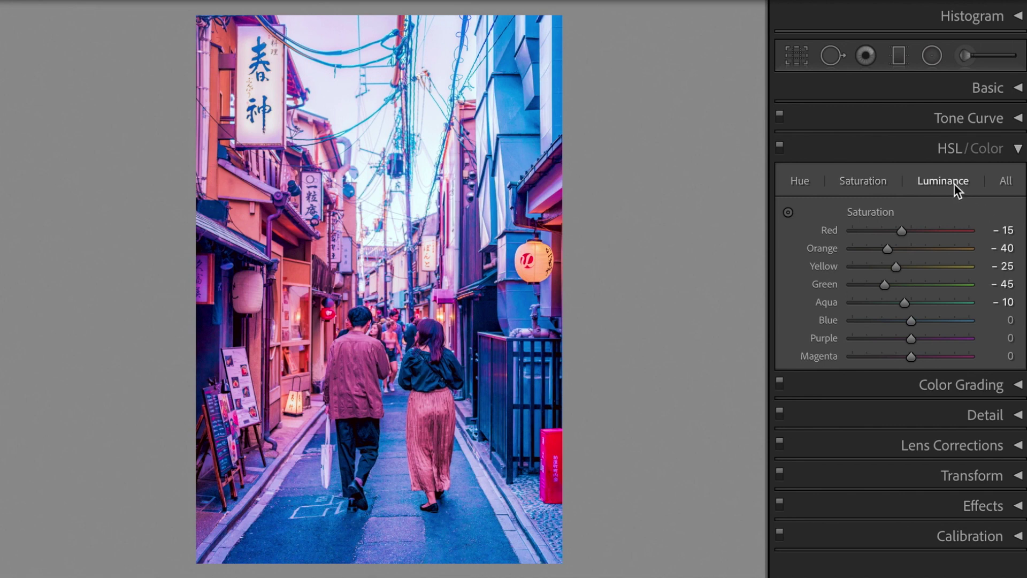
left_click(990, 230)
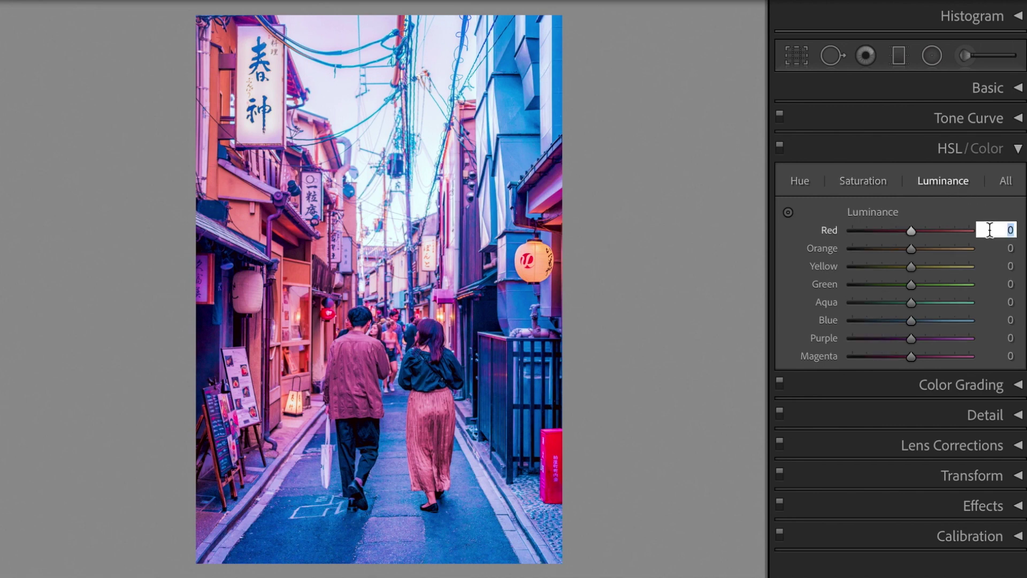
type("-35")
key("Return")
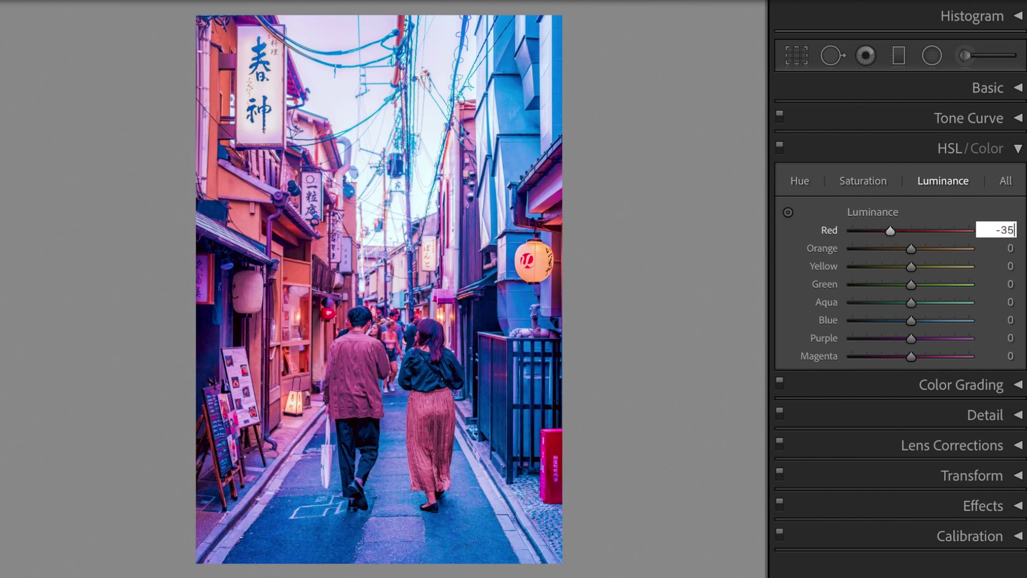
key("Tab")
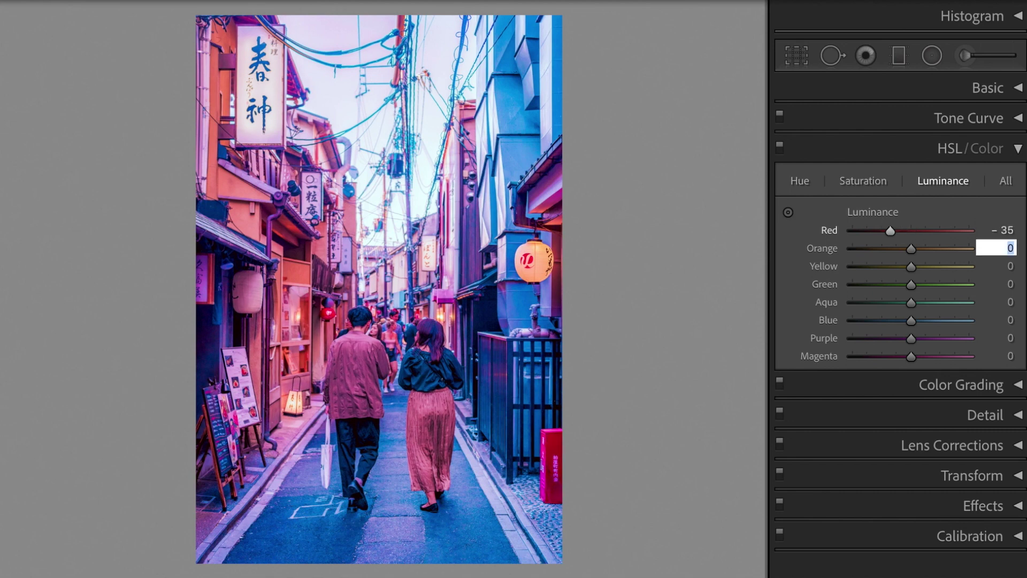
type("55")
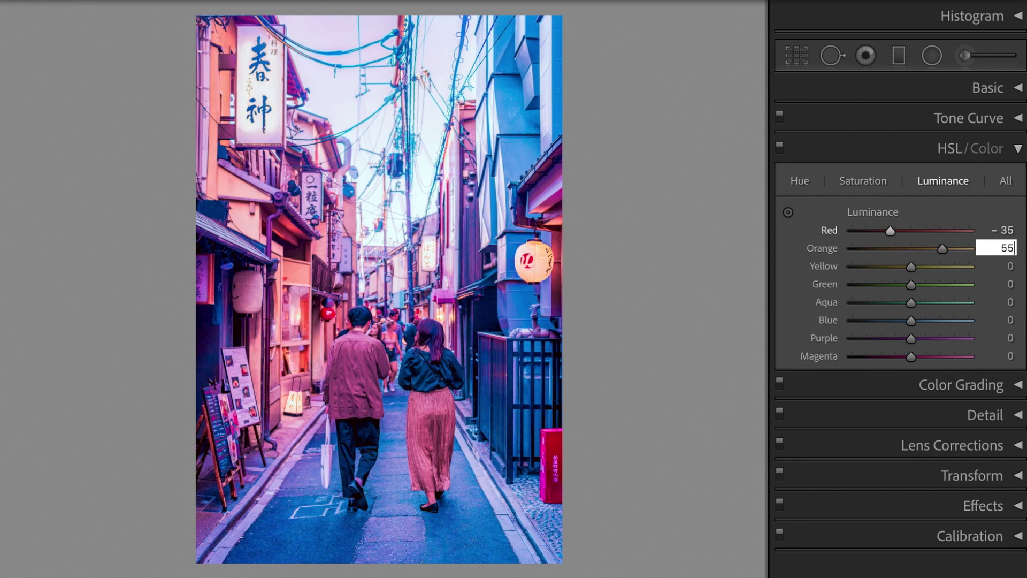
key("Tab")
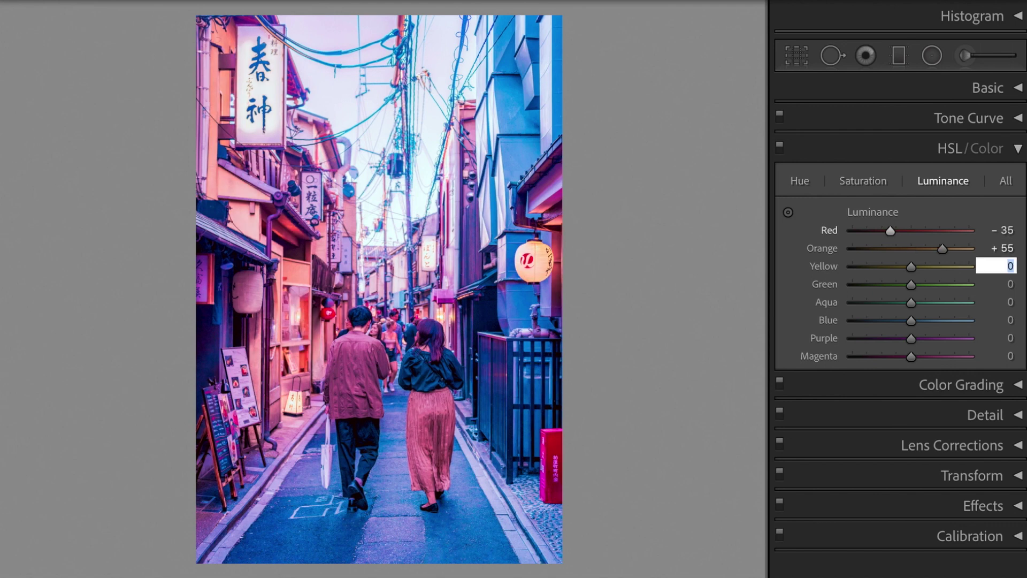
type("70")
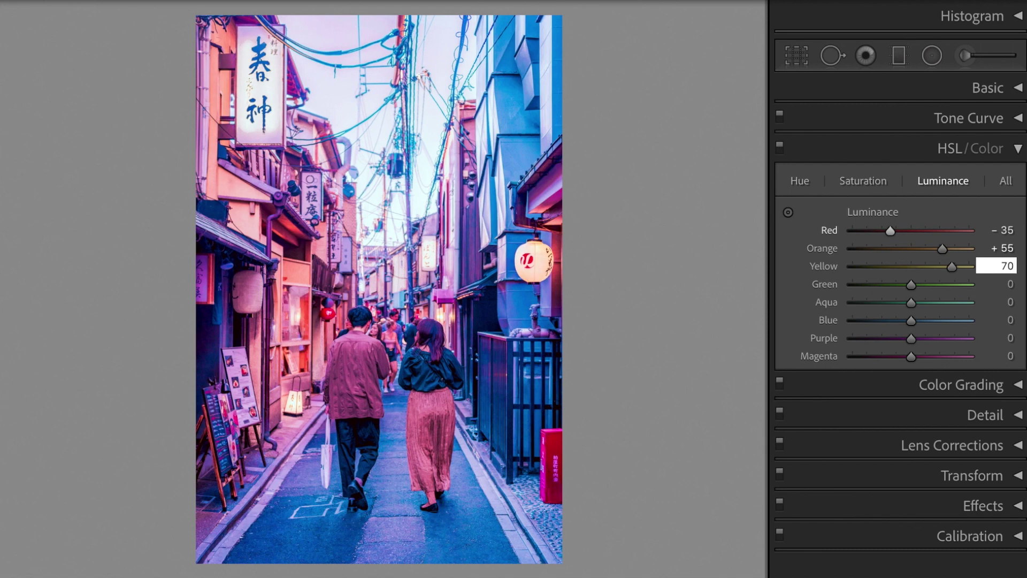
key("Tab")
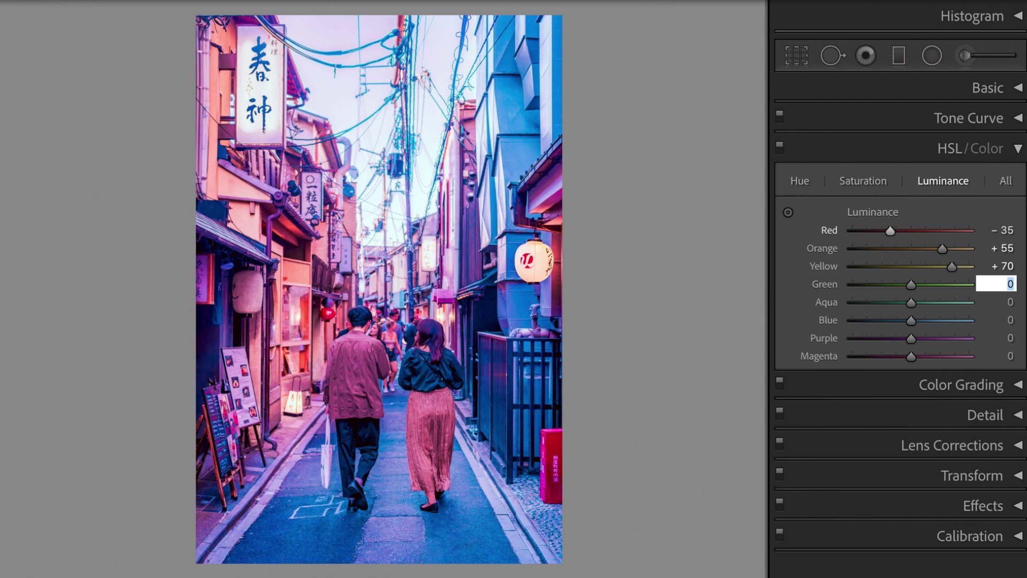
- Set Green +40, Aqua +20 and Blue +25 luminance, then collapse HSL/Color
type("40")
key("Tab")
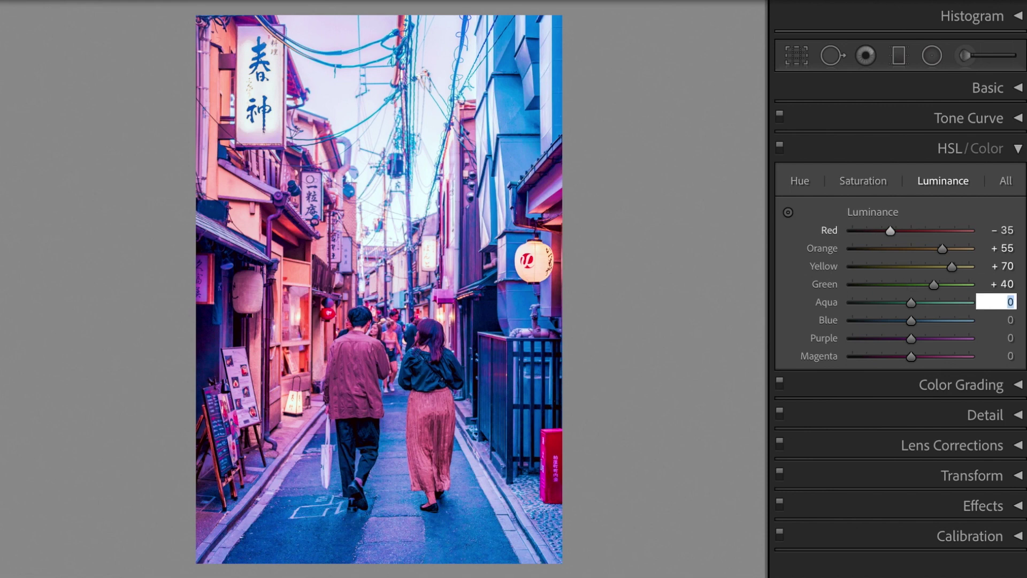
type("20")
key("Tab")
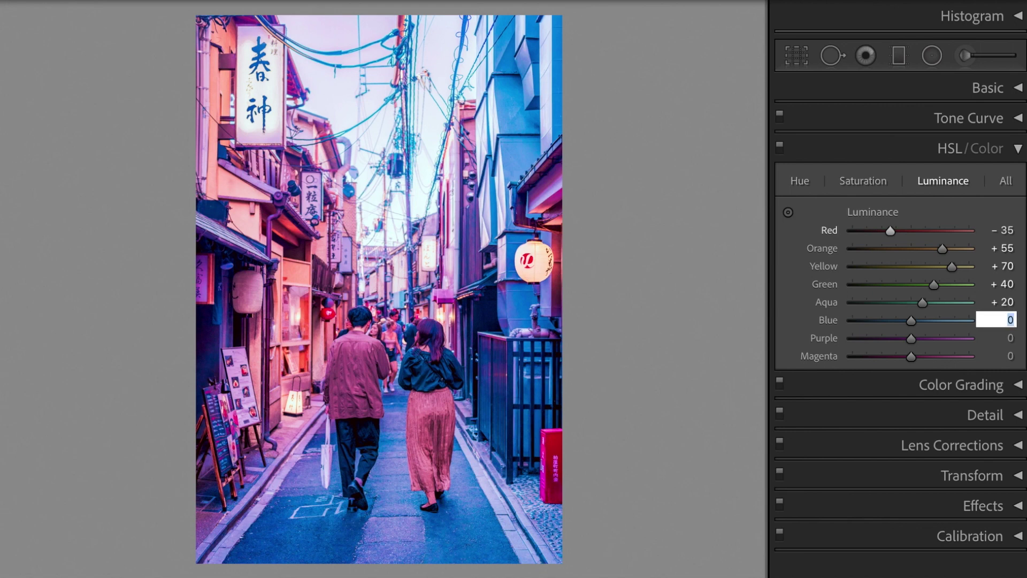
type("25")
key("Return")
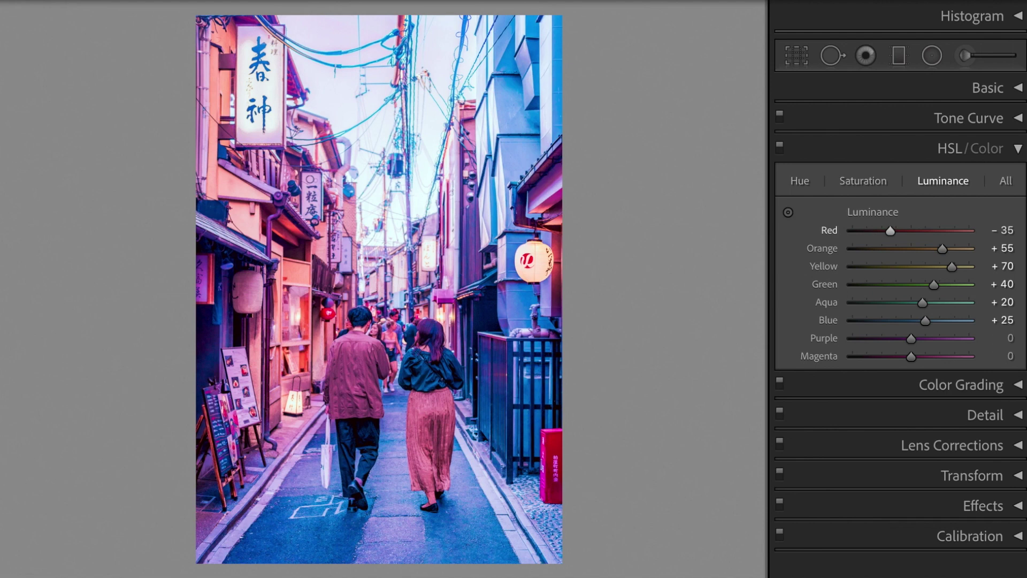
left_click(1018, 150)
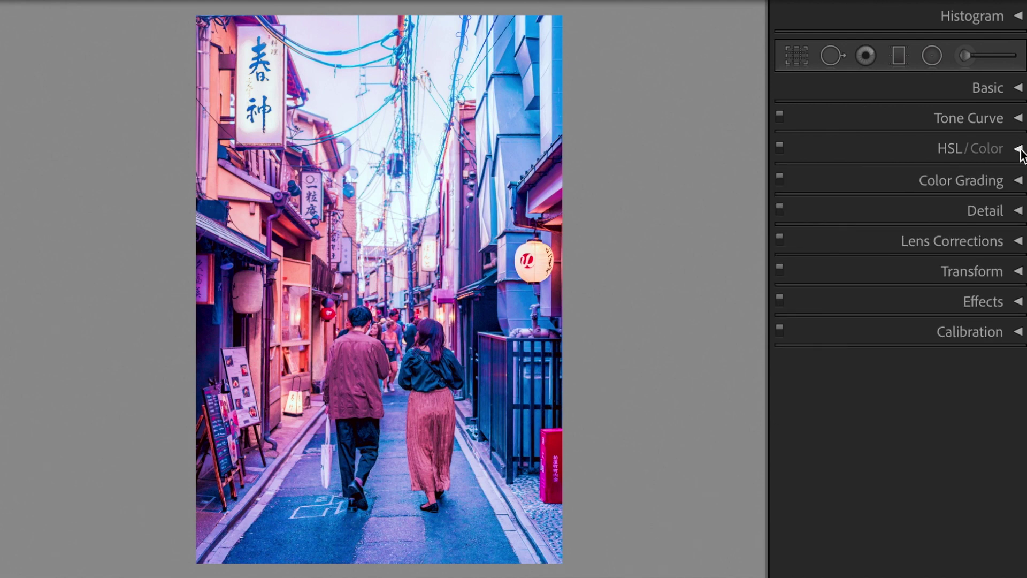
- Apply a Global color grade of Hue 300 and Saturation 20 to tint the alley magenta
left_click(1019, 181)
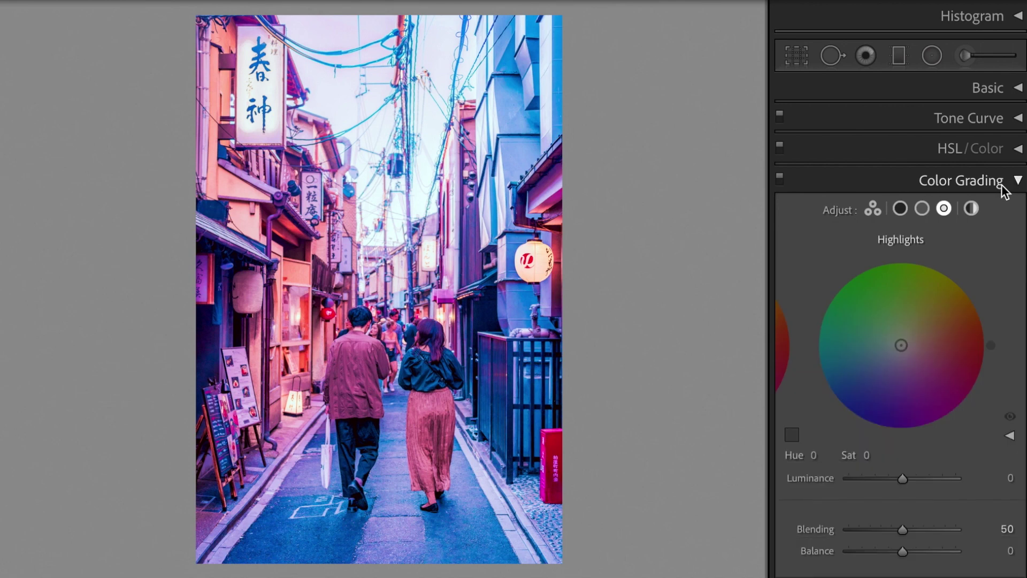
left_click(971, 208)
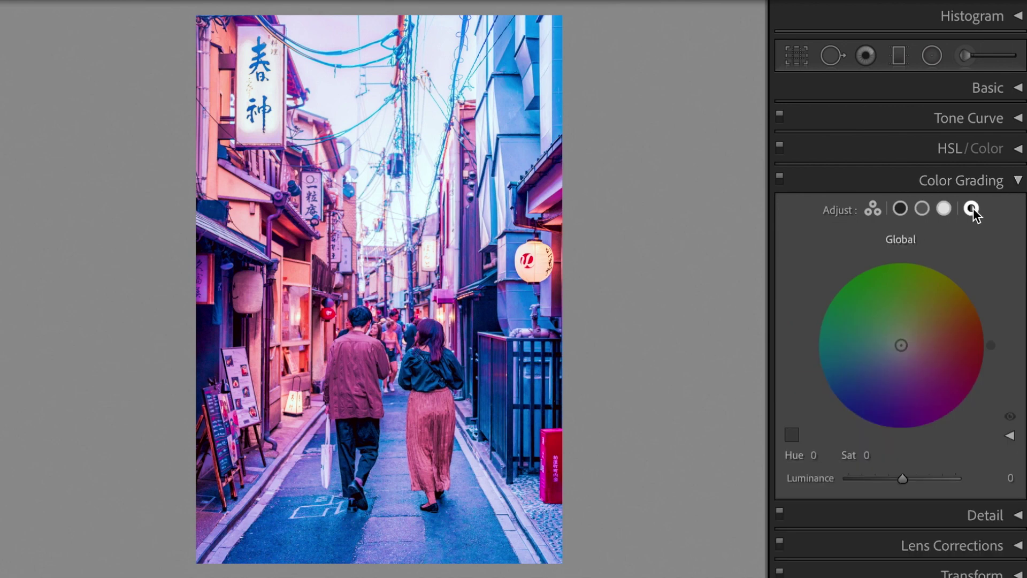
left_click(824, 454)
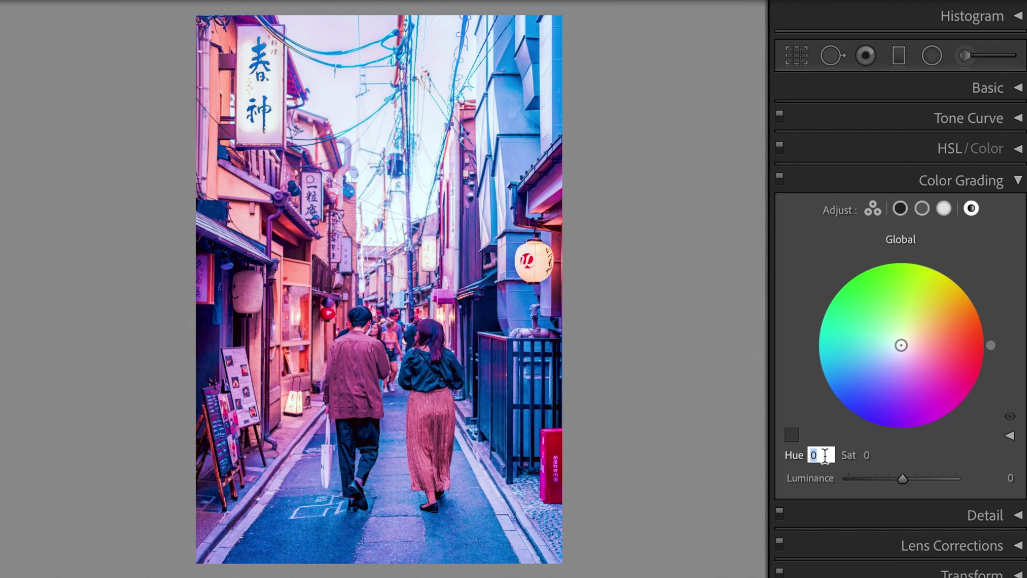
type("300")
key("Tab")
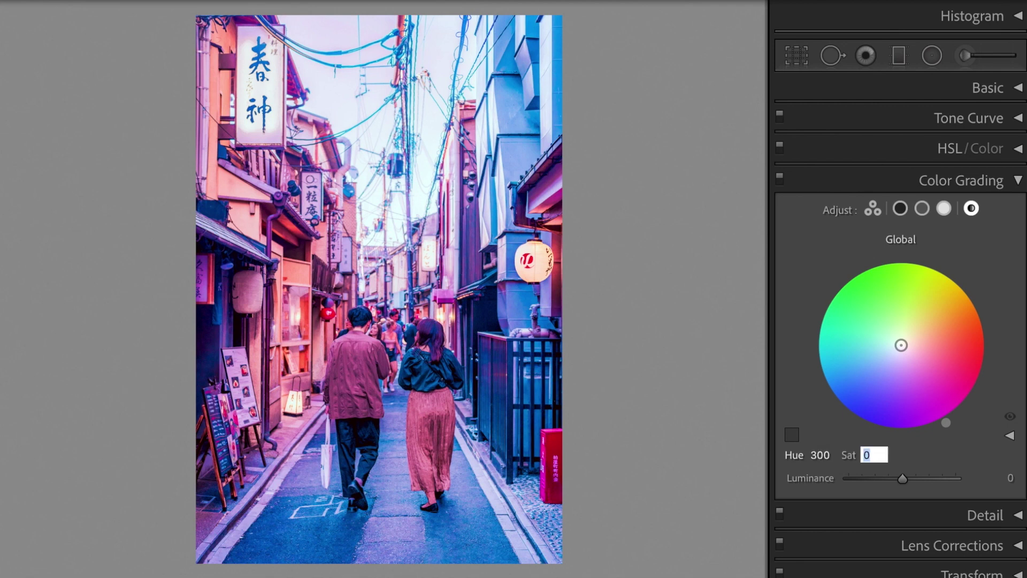
type("20")
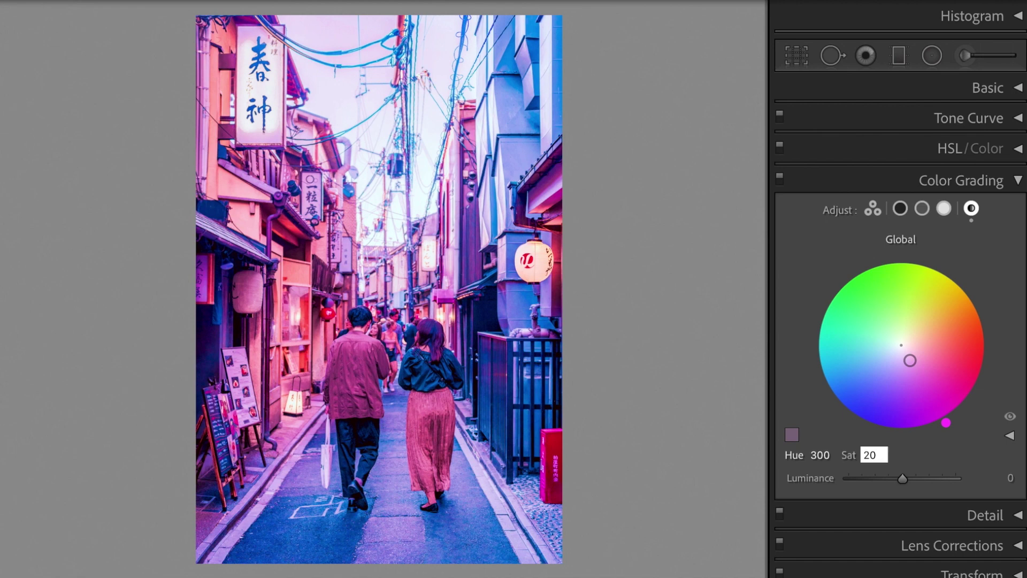
key("Return")
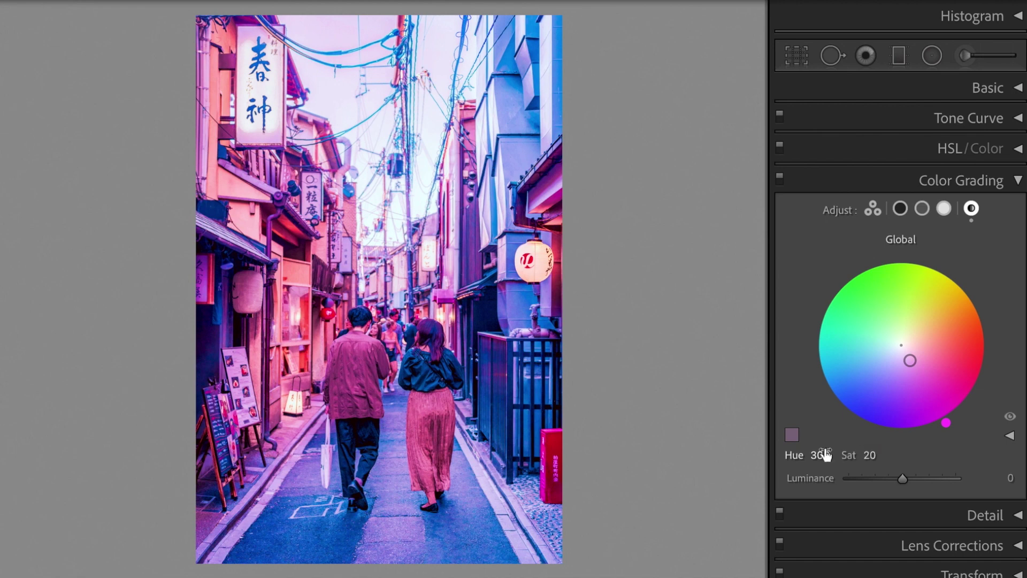
left_click(1018, 185)
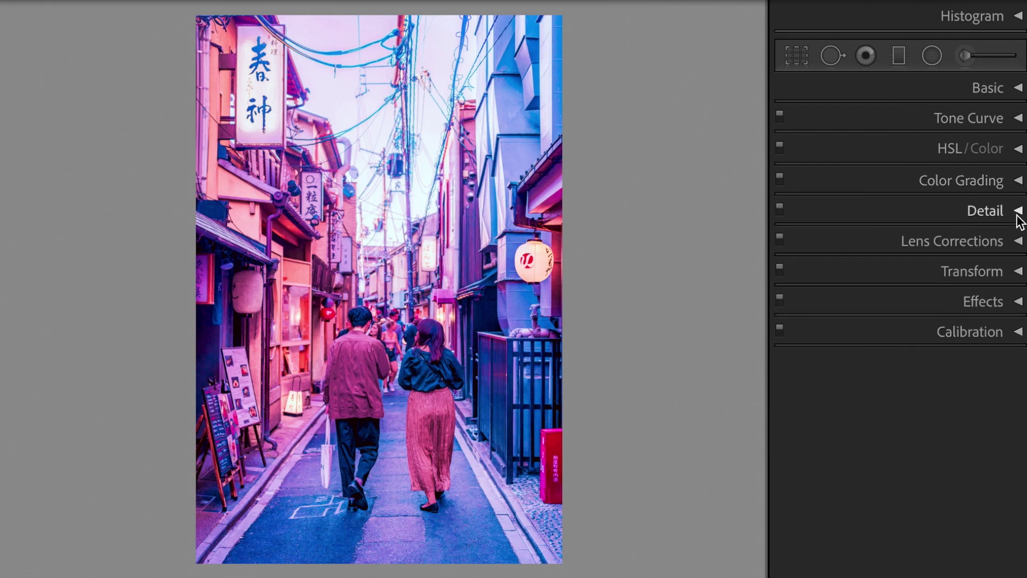
- Enable Remove Chromatic Aberration on the Lens Corrections Profile tab
left_click(1019, 242)
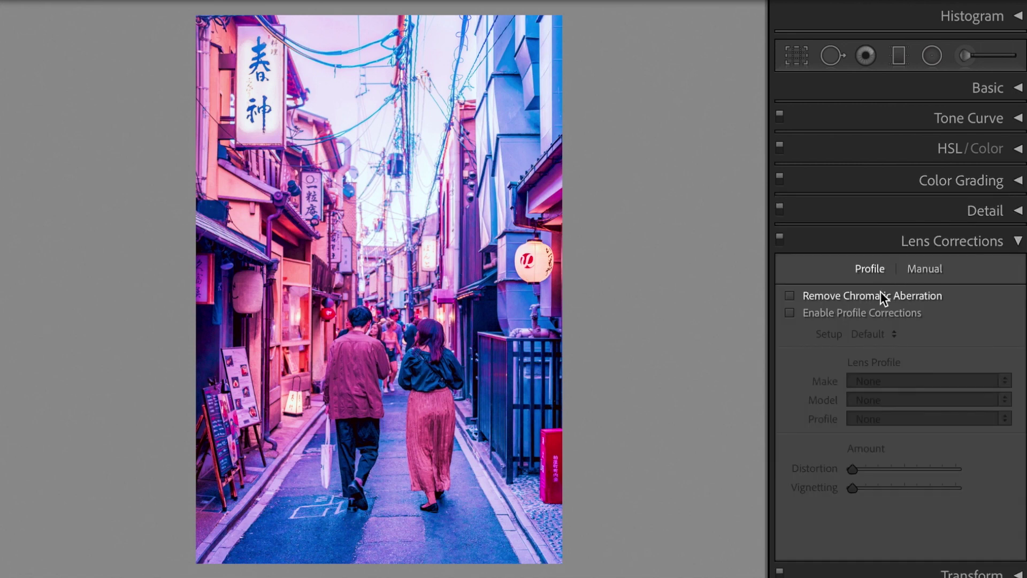
left_click(881, 293)
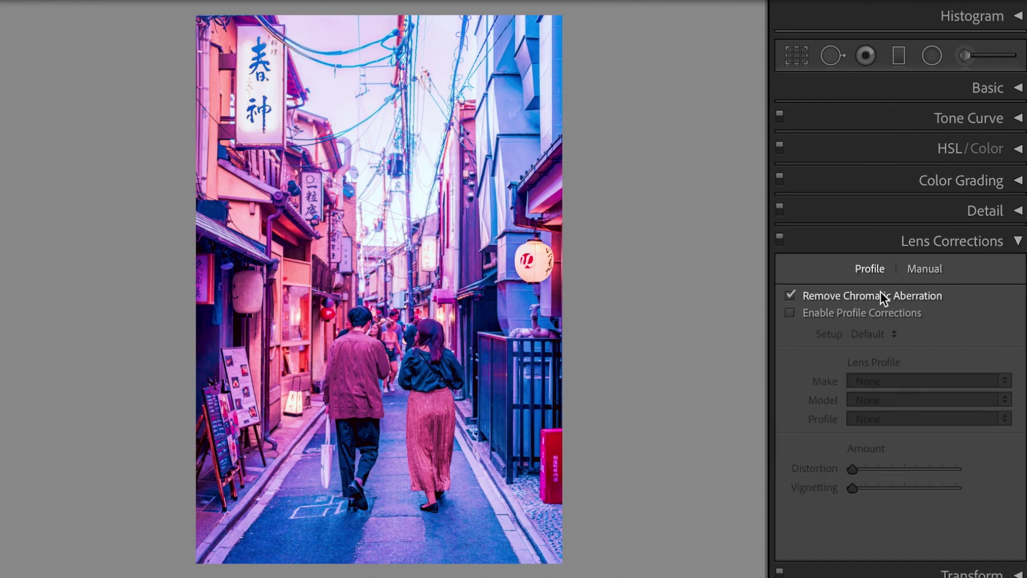
left_click(1018, 241)
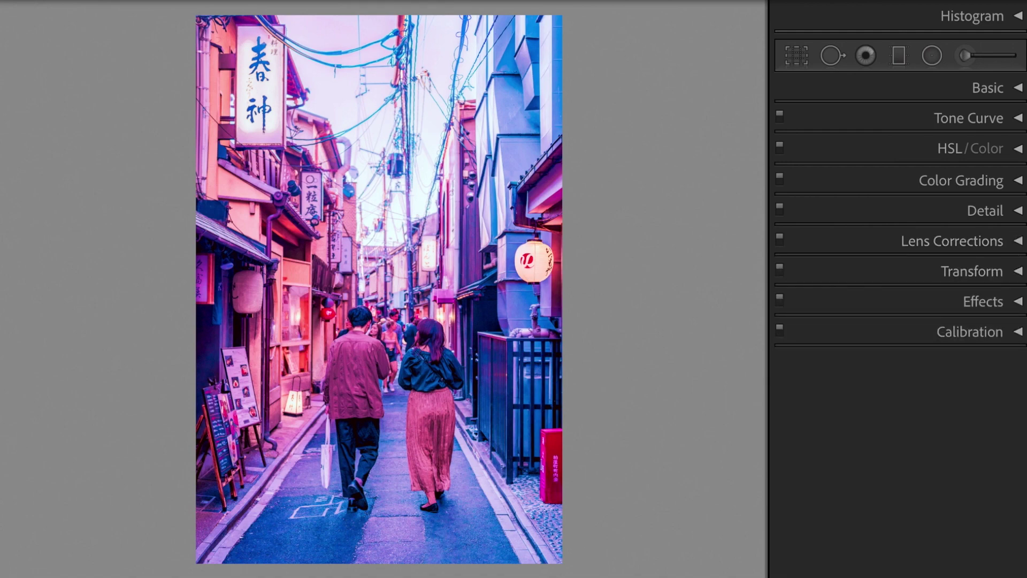
key("y")
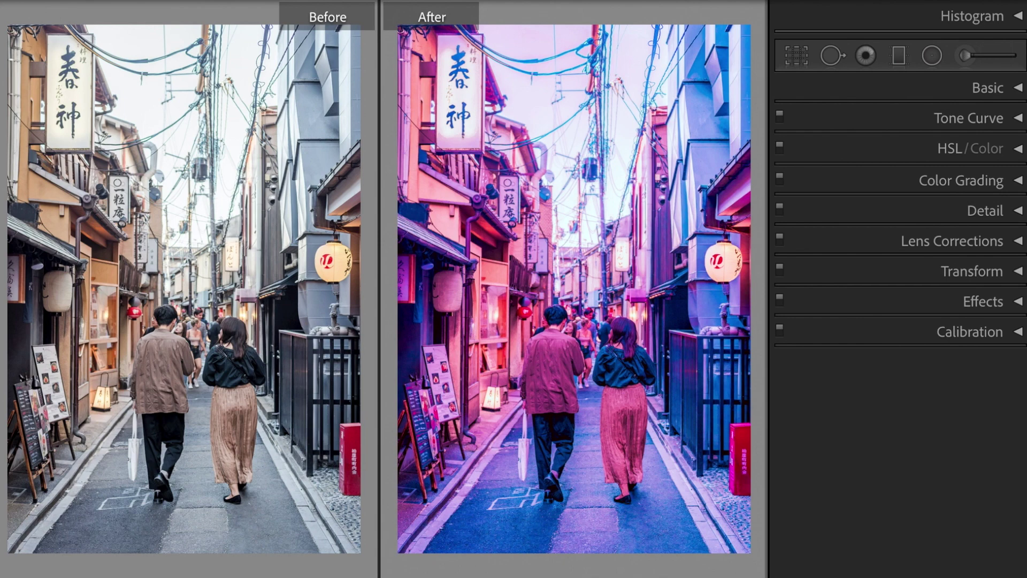
key("y")
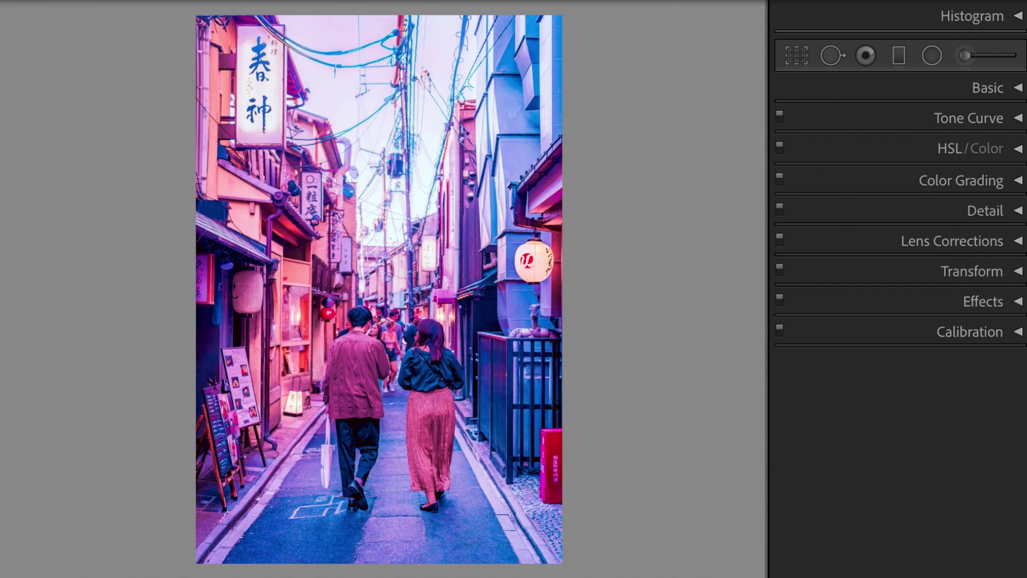